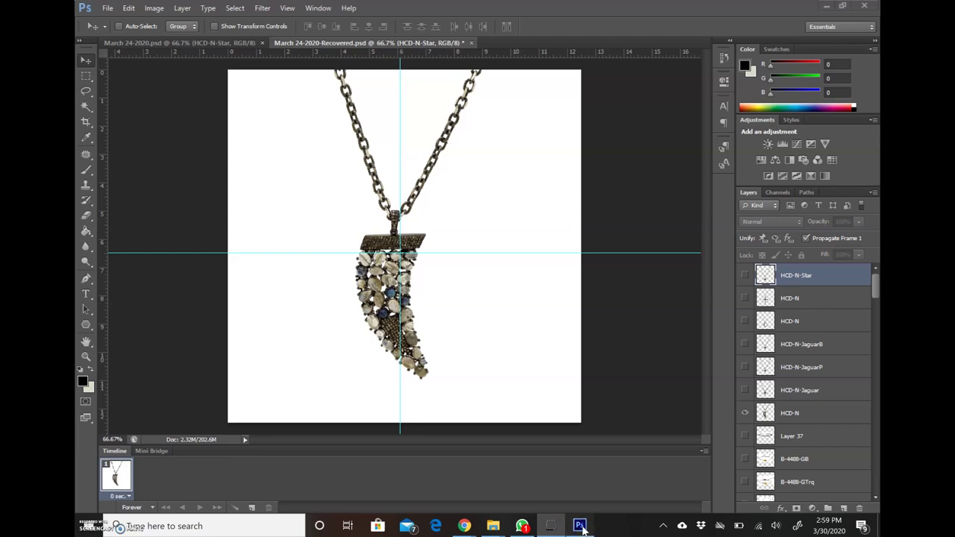
Step: Open DSC03164.JPG from the Downloads folder in Adobe Photoshop CS6 using Open with
{"action": "mouse_move", "coordinate": [493, 527]}
{"action": "left_click", "coordinate": [570, 482]}
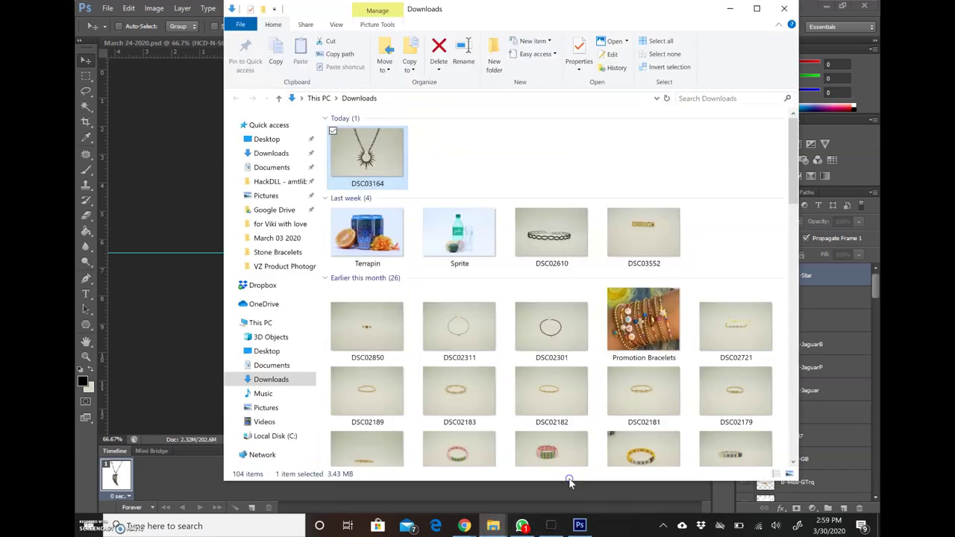
{"action": "right_click", "coordinate": [377, 164]}
{"action": "mouse_move", "coordinate": [225, 316]}
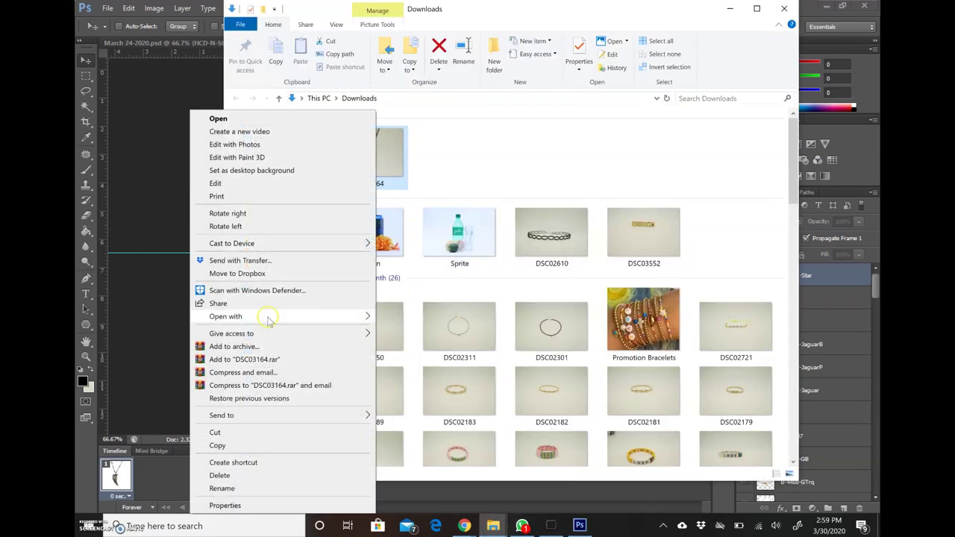
{"action": "left_click", "coordinate": [429, 331]}
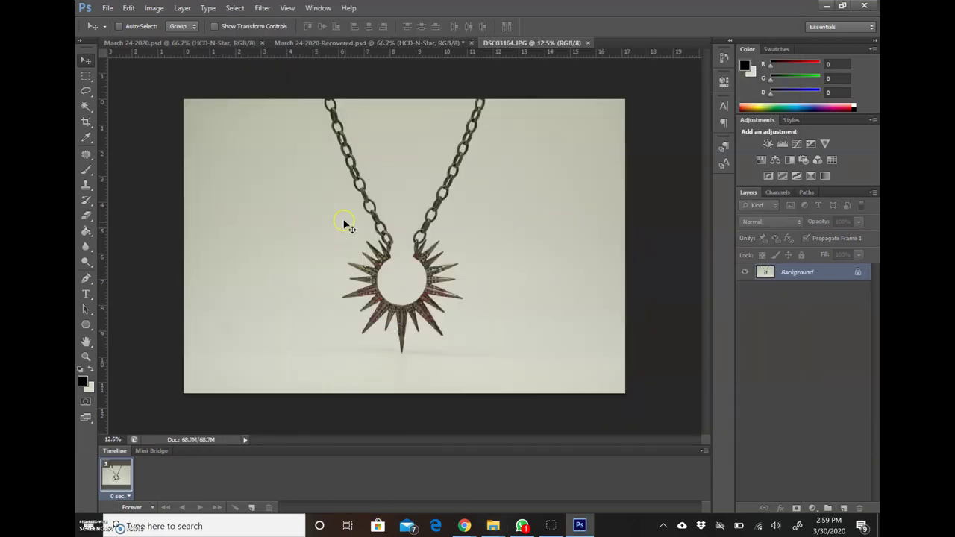
Step: Inspect the pendant's spikes up close, then draw a rectangular marquee around the whole necklace
{"action": "key", "text": "z"}
{"action": "mouse_move", "coordinate": [392, 231]}
{"action": "left_mouse_down"}
{"action": "mouse_move", "coordinate": [510, 322]}
{"action": "mouse_move", "coordinate": [478, 195]}
{"action": "left_mouse_up"}
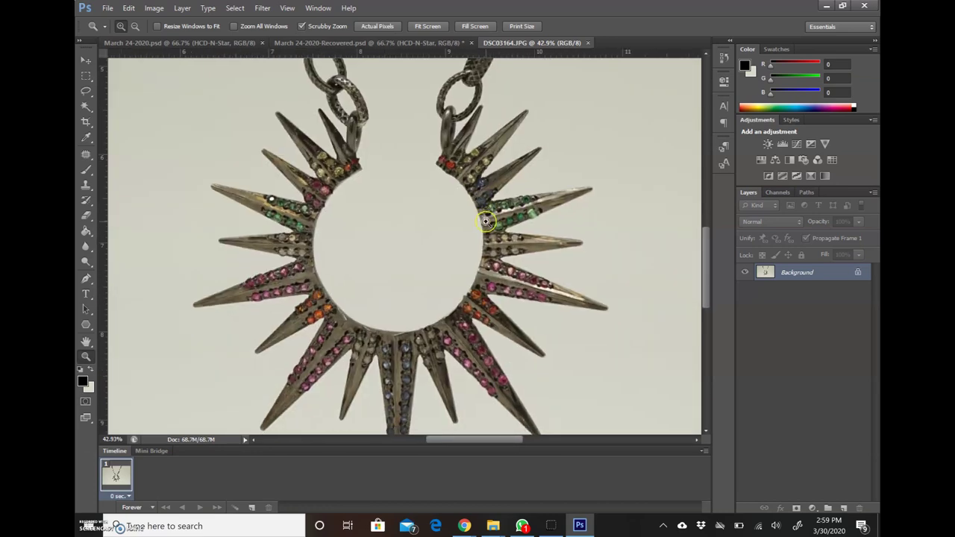
{"action": "key", "text": "ctrl+0"}
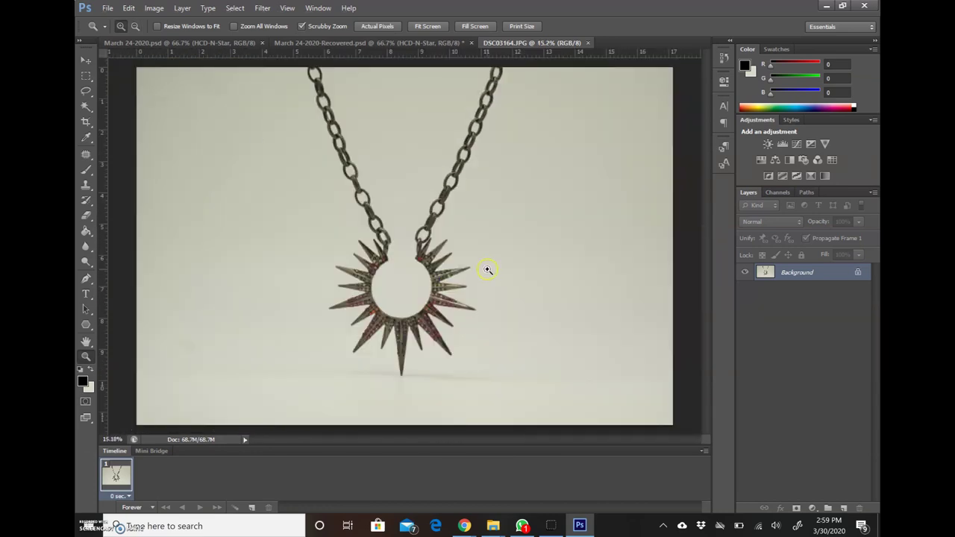
{"action": "key", "text": "m"}
{"action": "mouse_move", "coordinate": [296, 66]}
{"action": "left_mouse_down"}
{"action": "mouse_move", "coordinate": [529, 378]}
{"action": "mouse_move", "coordinate": [520, 381]}
{"action": "left_mouse_up"}
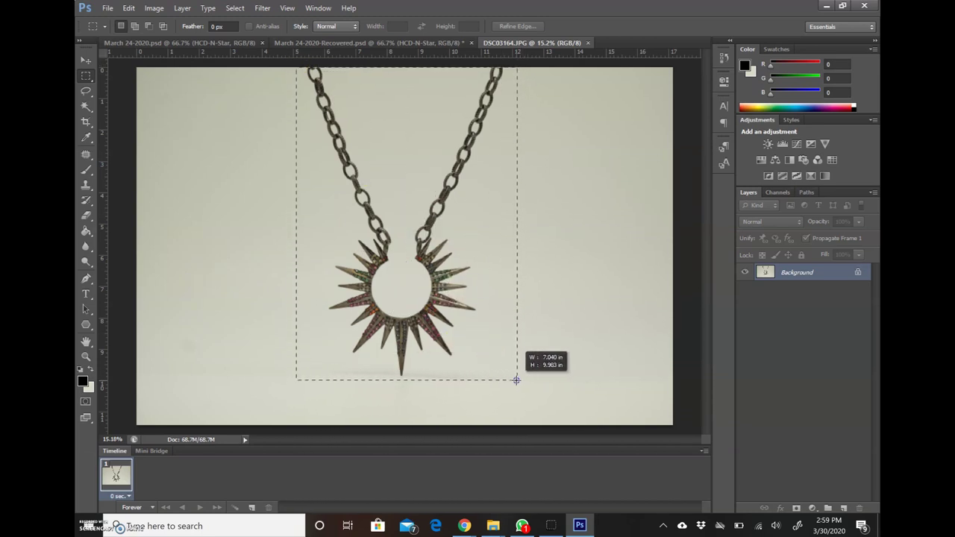
{"action": "left_click_drag", "start_coordinate": [520, 380], "coordinate": [516, 379]}
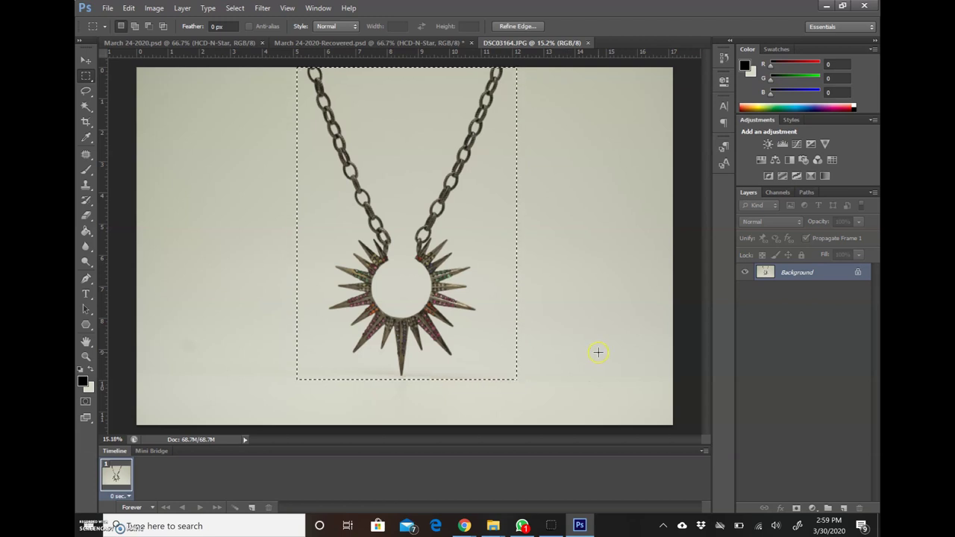
Step: Reset colours to default black and white and cut the boxed necklace out of the photo
{"action": "key", "text": "x"}
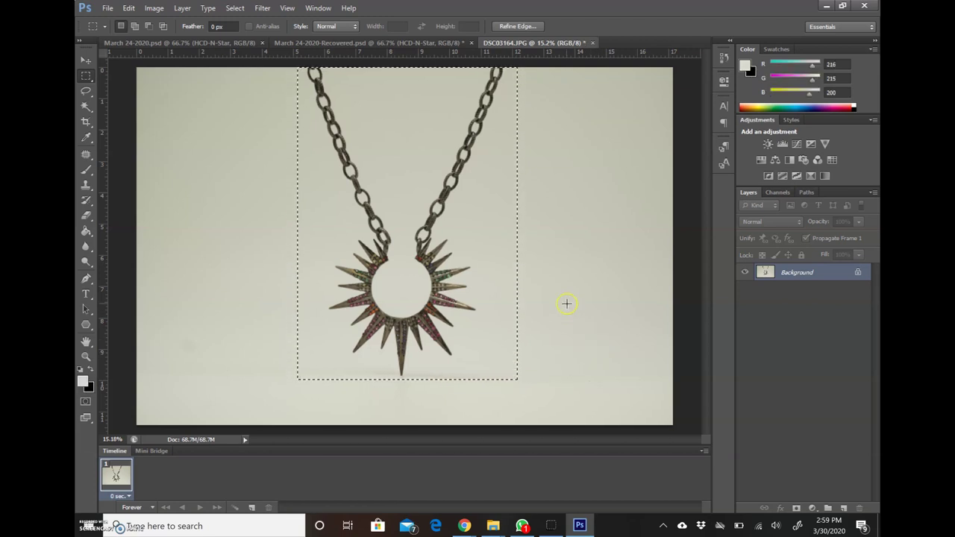
{"action": "left_click", "coordinate": [86, 60]}
{"action": "key", "text": "d"}
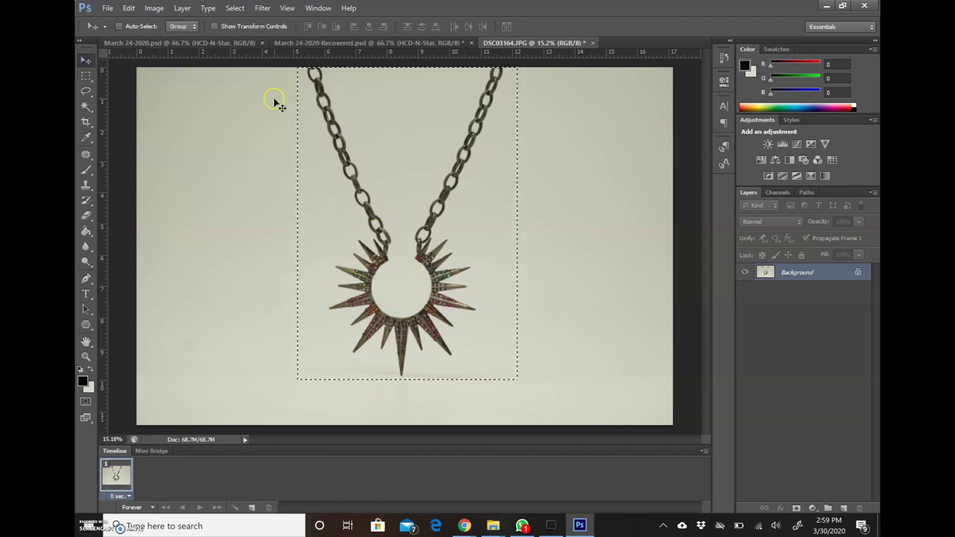
{"action": "key", "text": "Delete"}
{"action": "key", "text": "Return"}
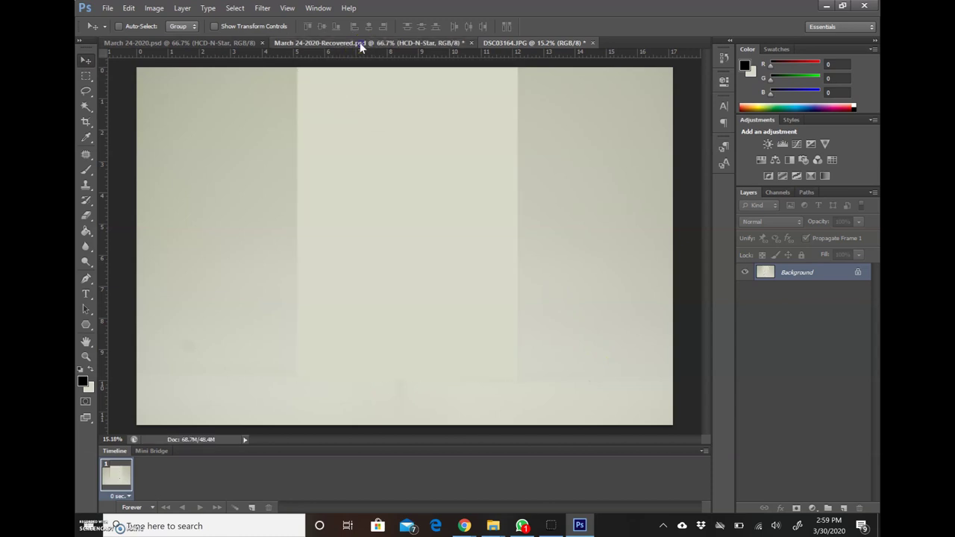
Step: Paste the necklace into March 24-2020-Recovered as a new layer
{"action": "left_click", "coordinate": [361, 43]}
{"action": "key", "text": "ctrl+v"}
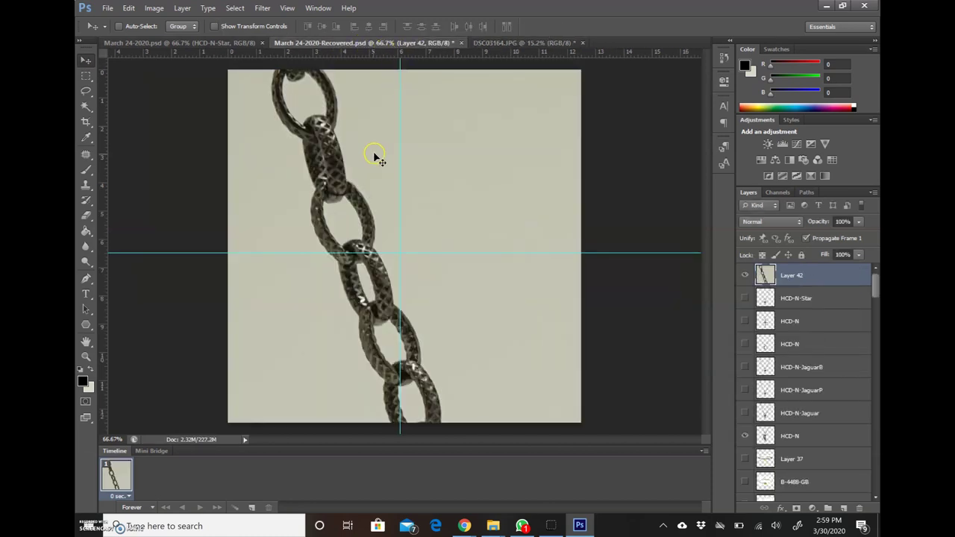
{"action": "key", "text": "t"}
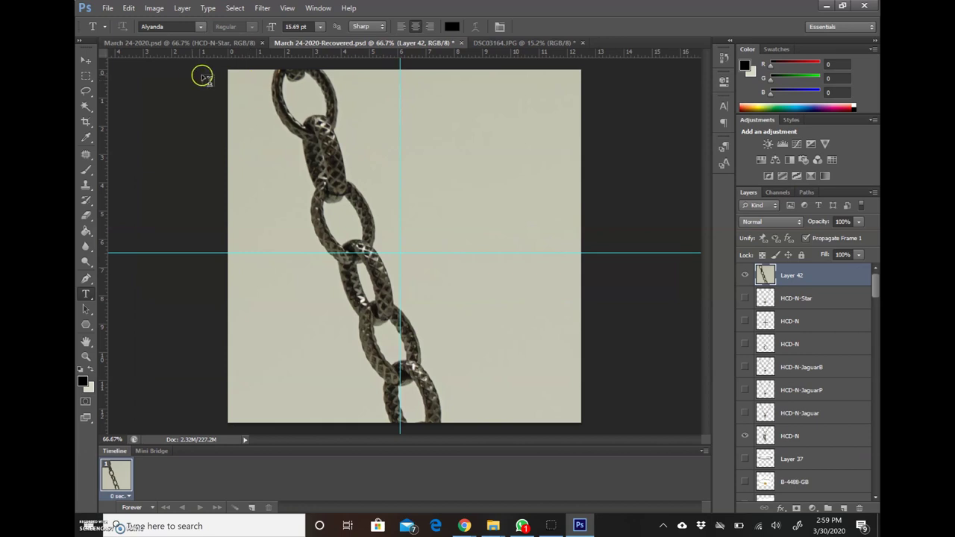
{"action": "left_click", "coordinate": [85, 61]}
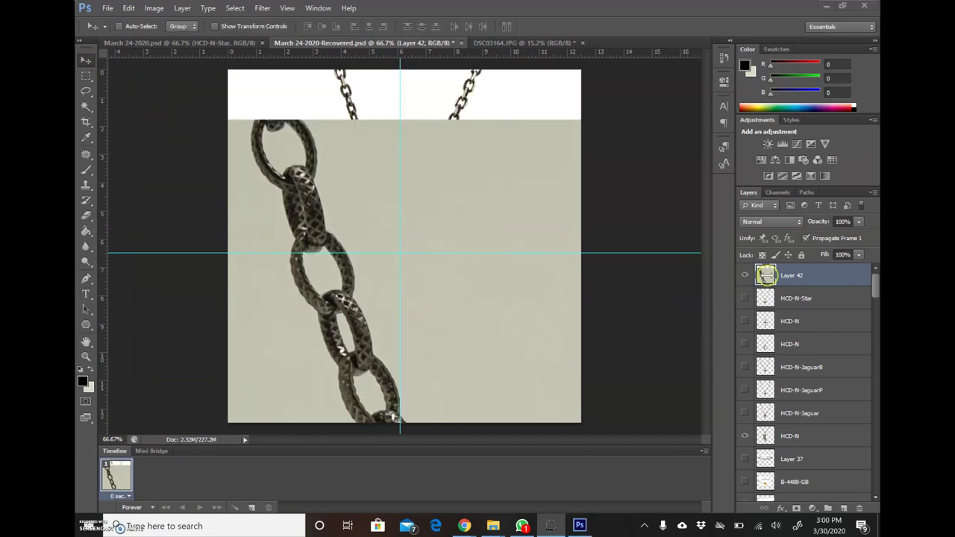
Step: Free Transform the necklace down to about 24.6%, centre it on the white canvas, and commit
{"action": "key", "text": "ctrl+t"}
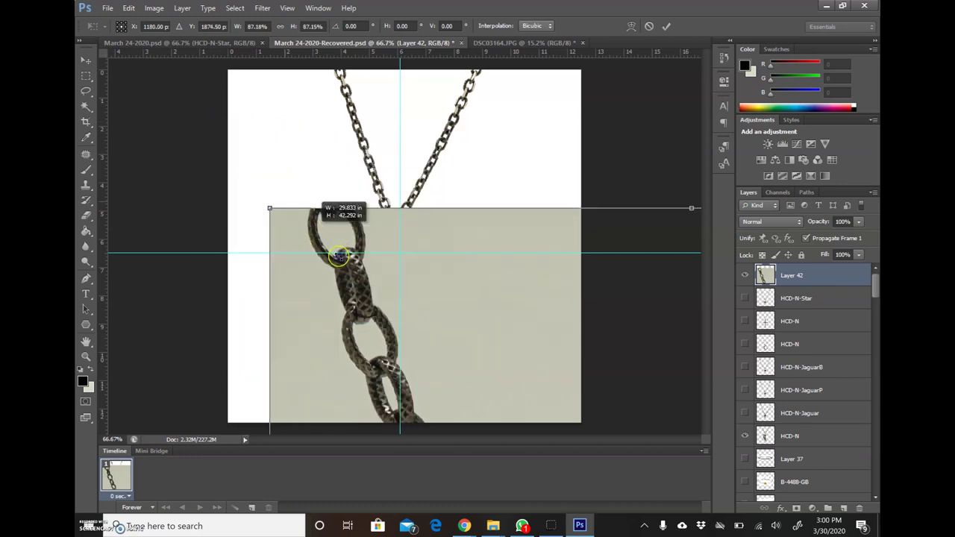
{"action": "left_click_drag", "start_coordinate": [210, 122], "coordinate": [407, 405]}
{"action": "left_click_drag", "start_coordinate": [555, 422], "coordinate": [221, 71]}
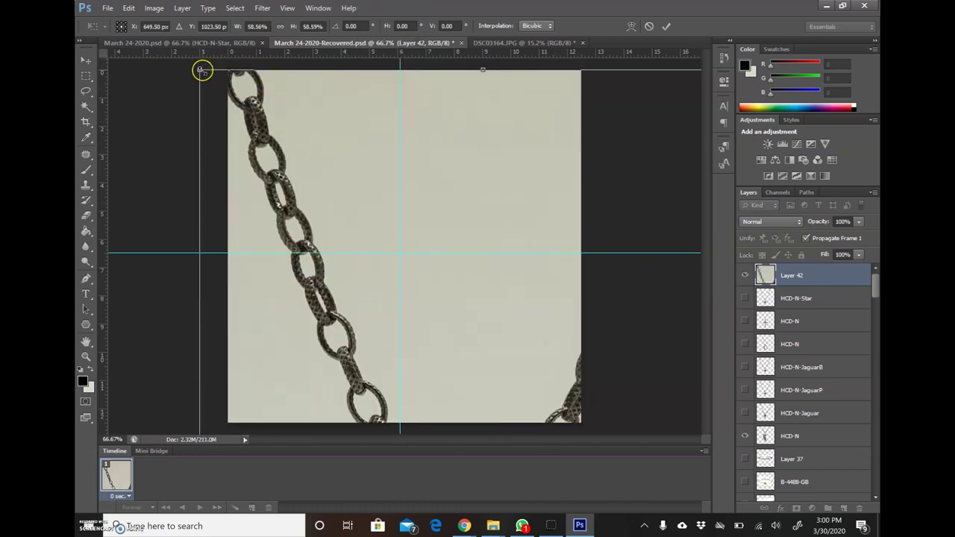
{"action": "left_click_drag", "start_coordinate": [203, 71], "coordinate": [381, 242]}
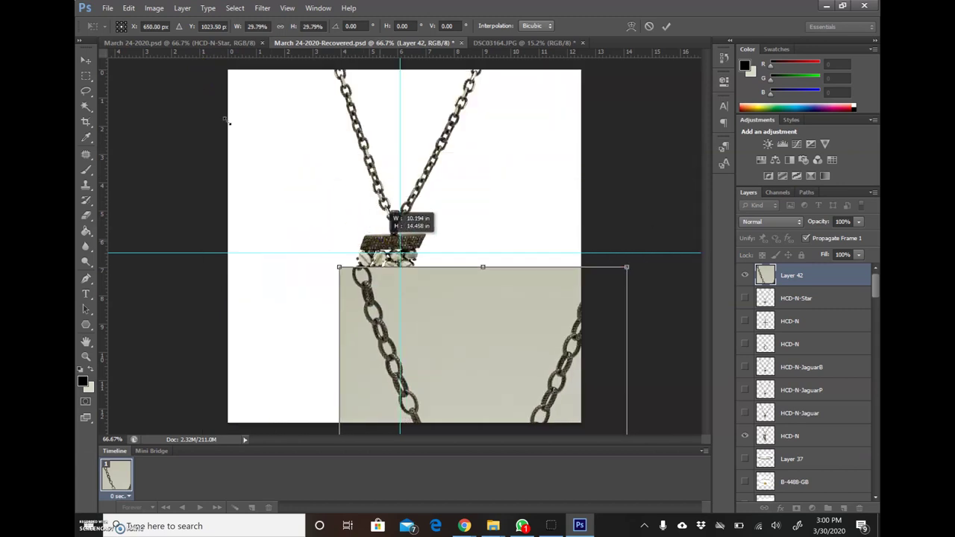
{"action": "left_click_drag", "start_coordinate": [542, 338], "coordinate": [462, 139]}
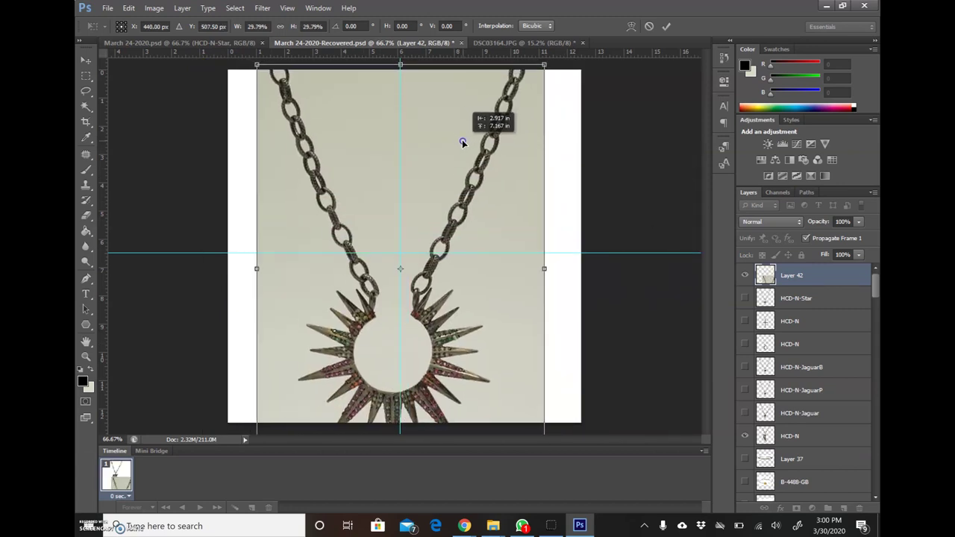
{"action": "left_click_drag", "start_coordinate": [545, 65], "coordinate": [489, 108]}
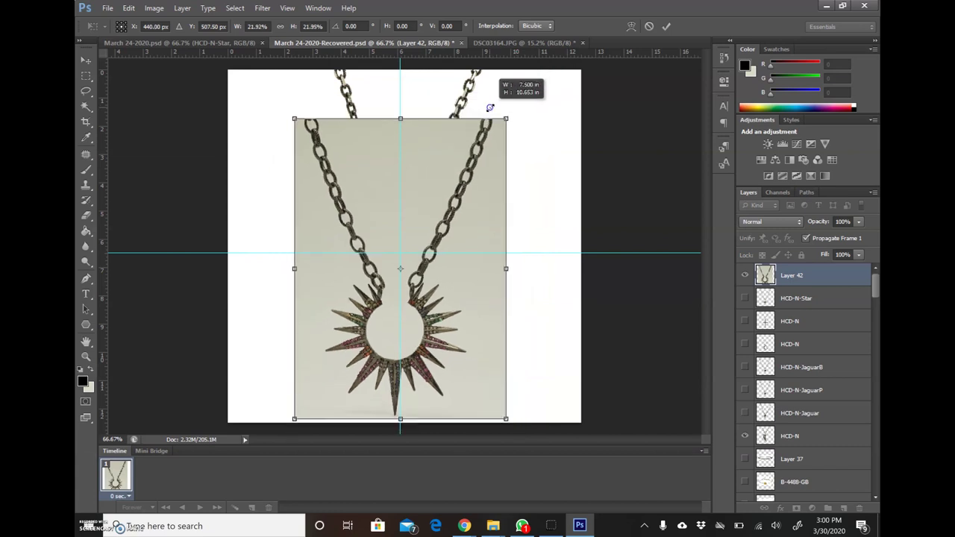
{"action": "left_click_drag", "start_coordinate": [454, 301], "coordinate": [462, 254]}
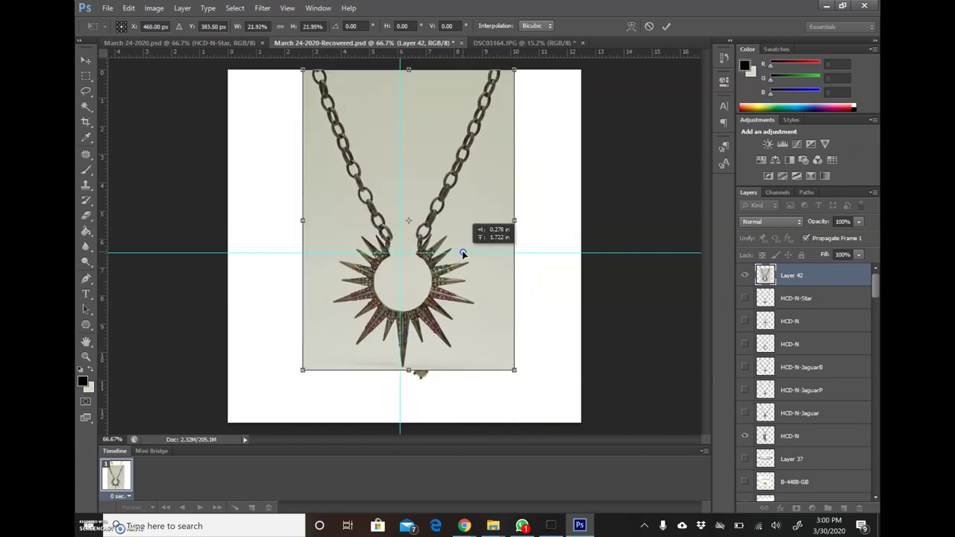
{"action": "left_click_drag", "start_coordinate": [519, 377], "coordinate": [530, 390]}
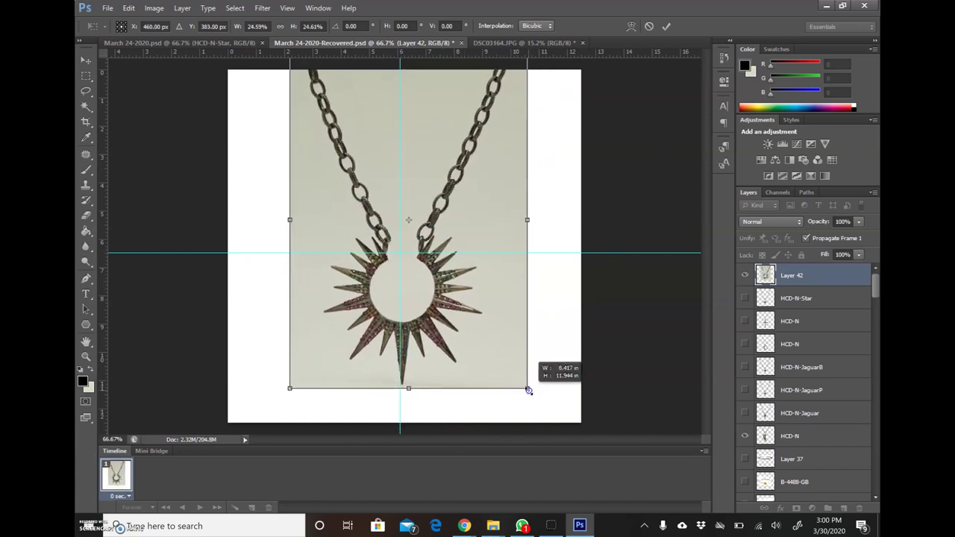
{"action": "mouse_move", "coordinate": [489, 153]}
{"action": "left_mouse_down"}
{"action": "mouse_move", "coordinate": [494, 182]}
{"action": "mouse_move", "coordinate": [490, 165]}
{"action": "left_mouse_up"}
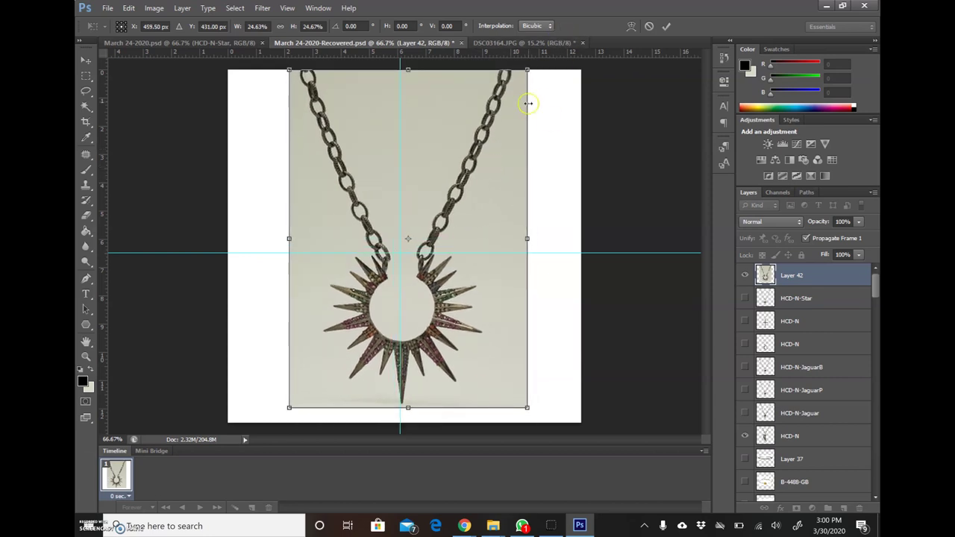
{"action": "left_click", "coordinate": [504, 143]}
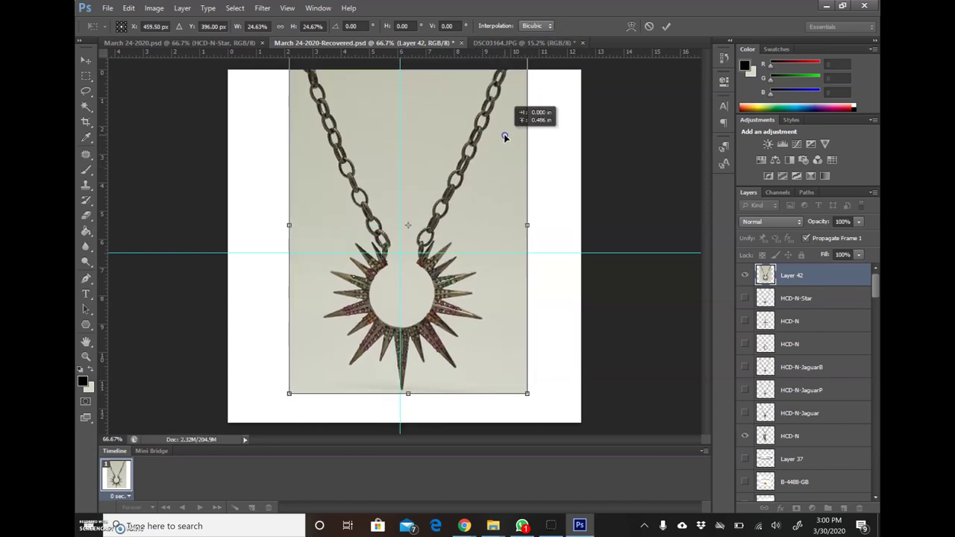
{"action": "left_click", "coordinate": [664, 28]}
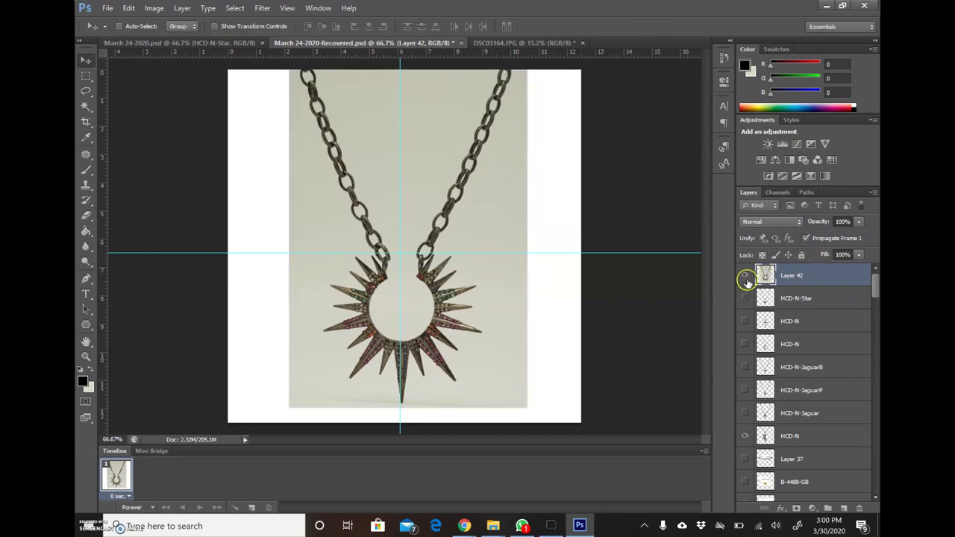
Step: Zoom to 100% on the chain and Magic Wand the grey background around it
{"action": "key", "text": "z"}
{"action": "left_click", "coordinate": [368, 207]}
{"action": "scroll", "coordinate": [418, 246], "scroll_direction": "up", "scroll_amount": 1}
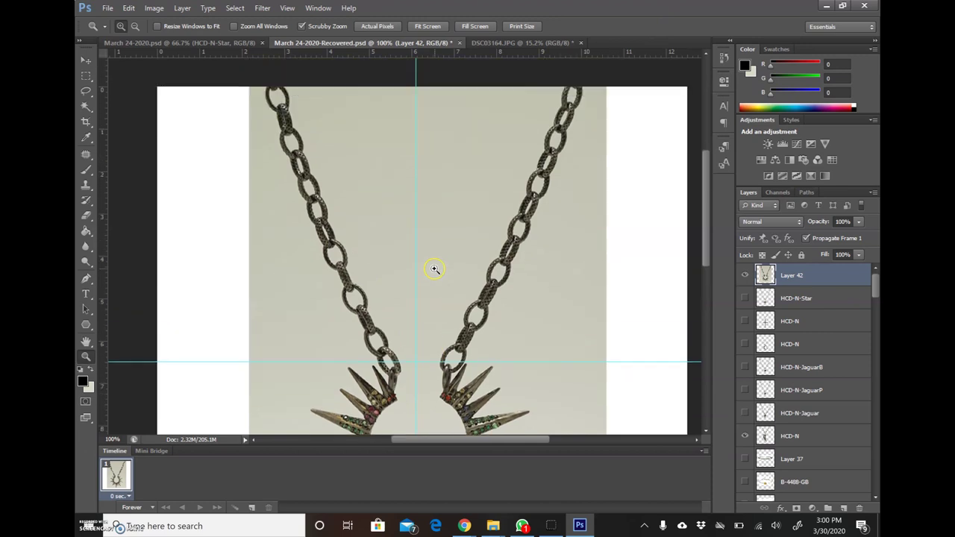
{"action": "scroll", "coordinate": [435, 268], "scroll_direction": "up", "scroll_amount": 1}
{"action": "key", "text": "w"}
{"action": "left_click", "coordinate": [330, 124]}
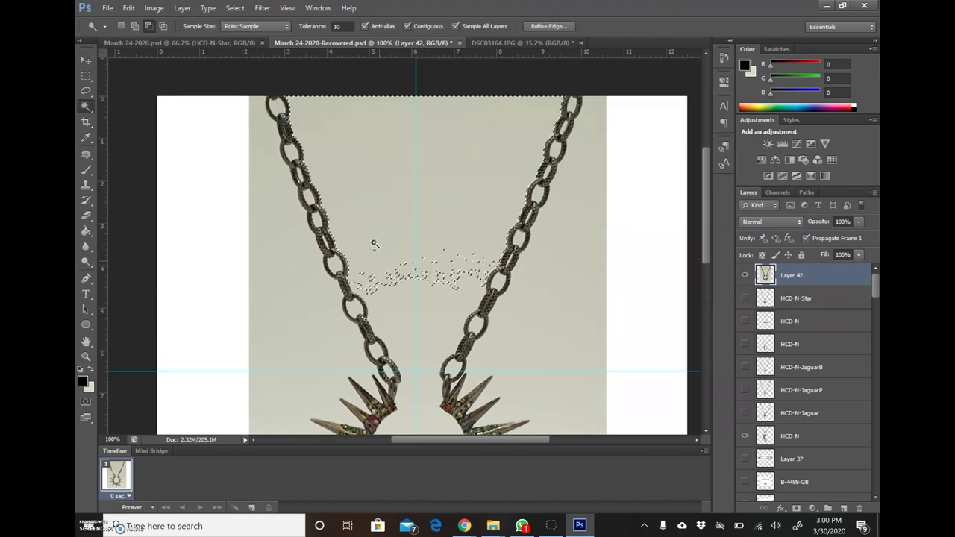
{"action": "scroll", "coordinate": [419, 292], "scroll_direction": "down", "scroll_amount": 1}
{"action": "scroll", "coordinate": [418, 291], "scroll_direction": "down", "scroll_amount": 2}
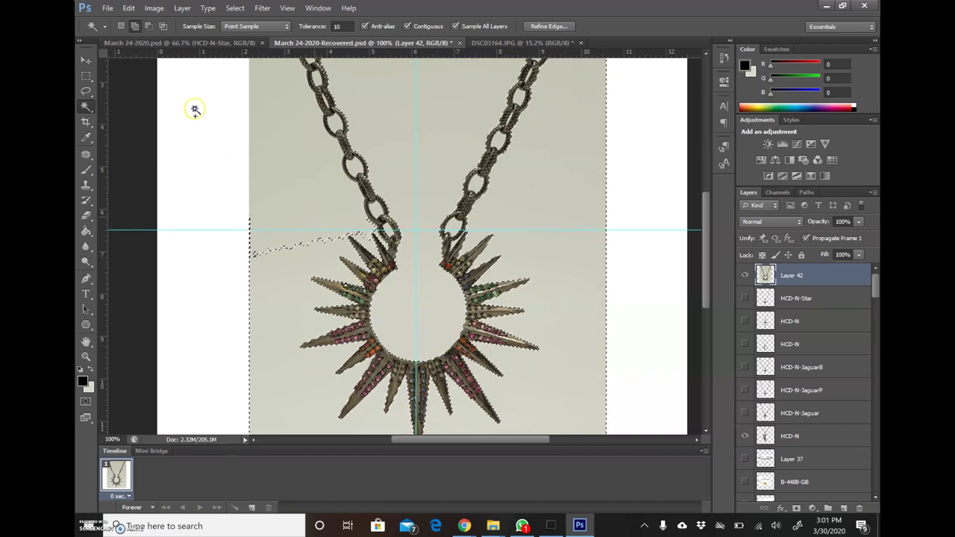
{"action": "scroll", "coordinate": [354, 193], "scroll_direction": "up", "scroll_amount": 2}
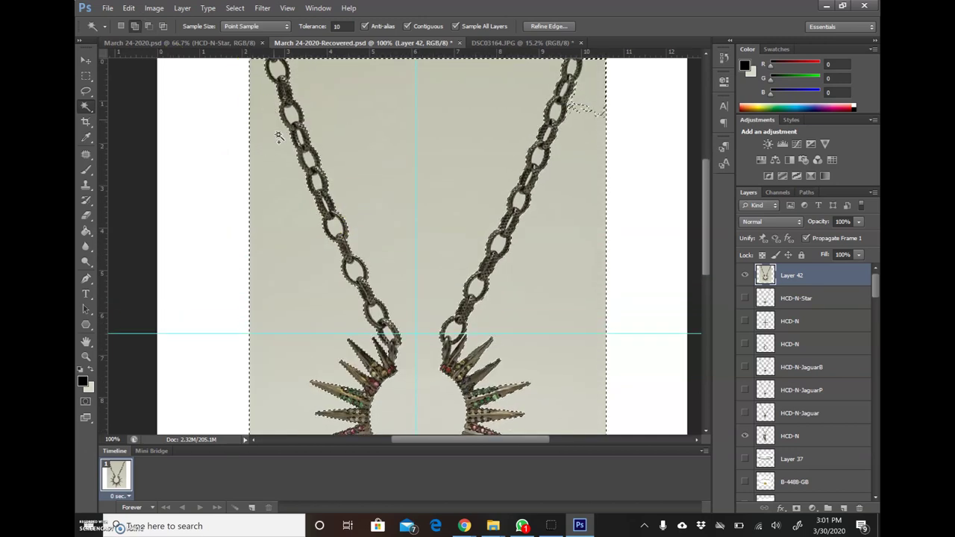
{"action": "scroll", "coordinate": [299, 172], "scroll_direction": "up", "scroll_amount": 2}
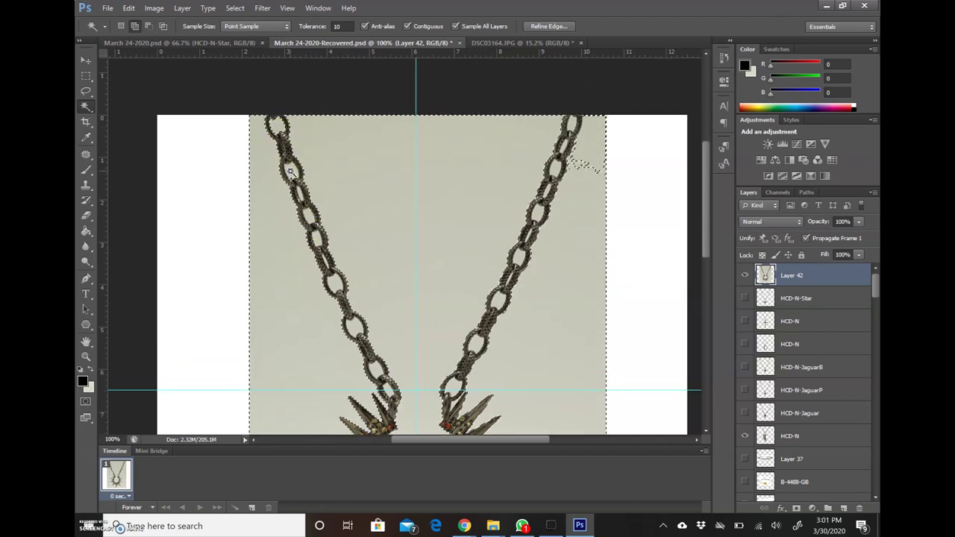
Step: Zoom to 200% and start the Magic Wand selection on the pendant
{"action": "key", "text": "z"}
{"action": "left_click", "coordinate": [335, 223]}
{"action": "key", "text": "w"}
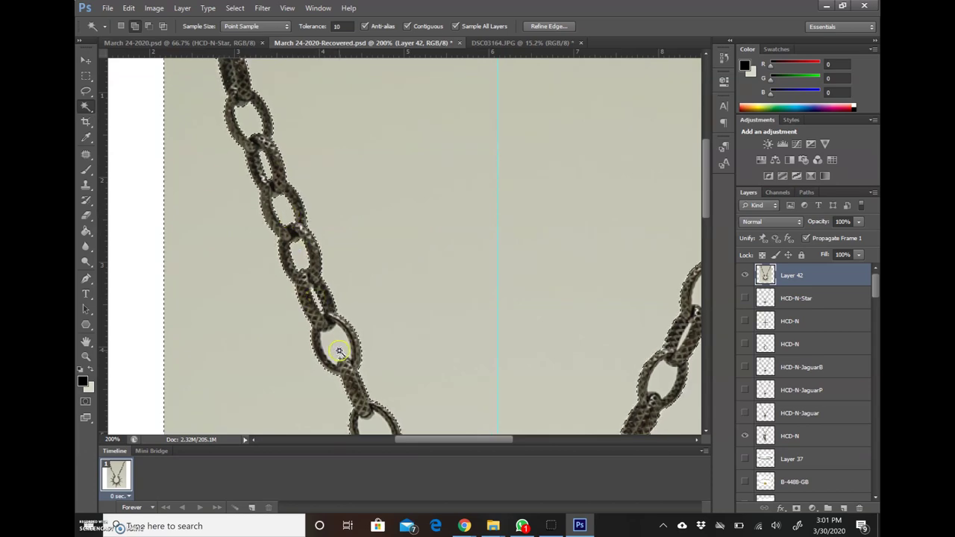
{"action": "scroll", "coordinate": [360, 339], "scroll_direction": "down", "scroll_amount": 3}
{"action": "scroll", "coordinate": [418, 340], "scroll_direction": "down", "scroll_amount": 2}
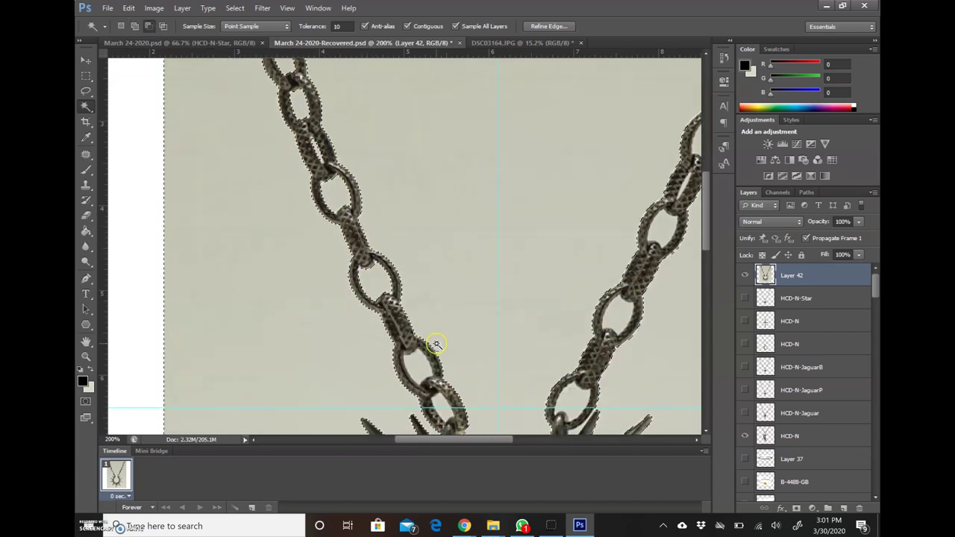
{"action": "scroll", "coordinate": [429, 335], "scroll_direction": "down", "scroll_amount": 1}
{"action": "left_click_drag", "start_coordinate": [533, 335], "coordinate": [380, 131]}
{"action": "left_click", "coordinate": [448, 145]}
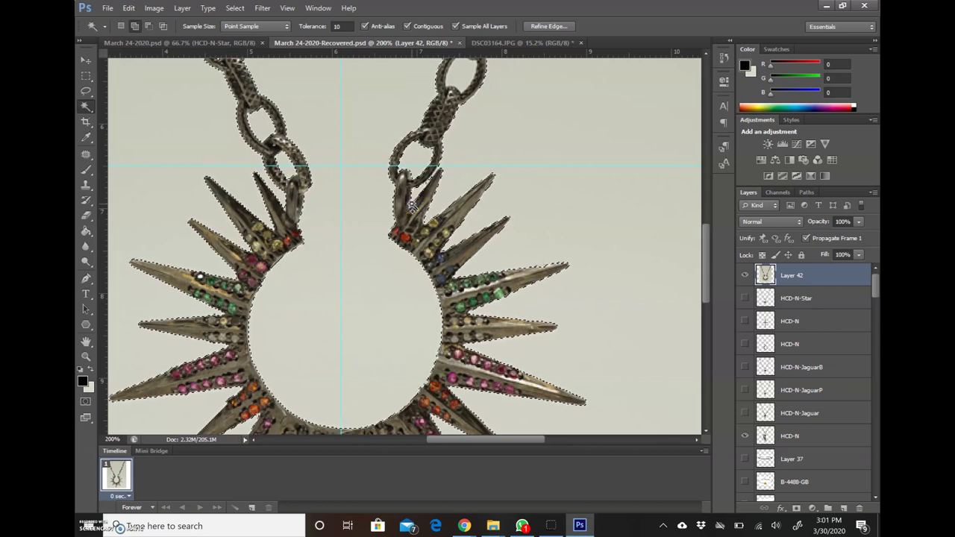
Step: Add the right chain's links, up to its top, to the selection
{"action": "scroll", "coordinate": [454, 97], "scroll_direction": "up", "scroll_amount": 2}
{"action": "scroll", "coordinate": [463, 150], "scroll_direction": "up", "scroll_amount": 2}
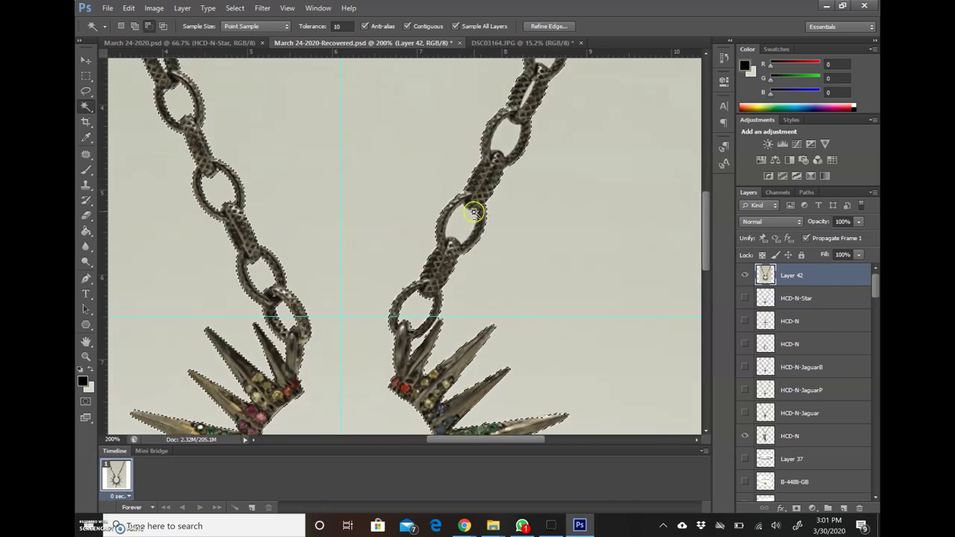
{"action": "scroll", "coordinate": [552, 165], "scroll_direction": "up", "scroll_amount": 2}
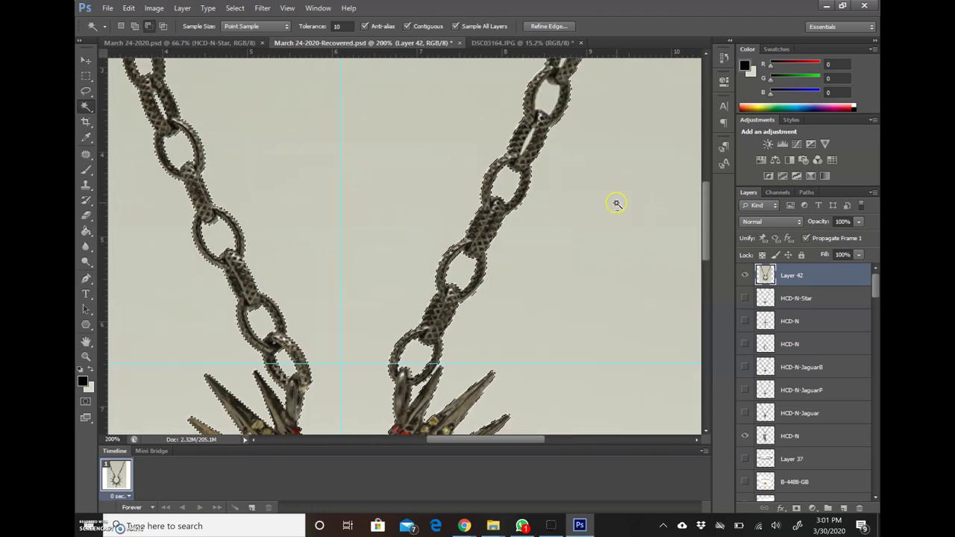
{"action": "scroll", "coordinate": [608, 190], "scroll_direction": "up", "scroll_amount": 2}
{"action": "left_click", "coordinate": [544, 239]}
{"action": "left_click", "coordinate": [547, 198]}
{"action": "left_click", "coordinate": [564, 152]}
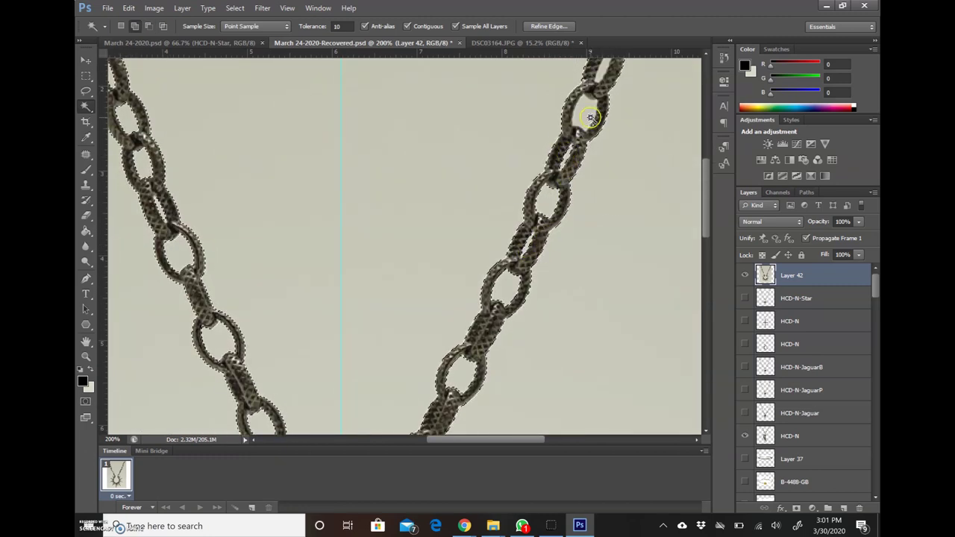
{"action": "scroll", "coordinate": [601, 202], "scroll_direction": "up", "scroll_amount": 2}
{"action": "scroll", "coordinate": [600, 200], "scroll_direction": "up", "scroll_amount": 1}
{"action": "scroll", "coordinate": [600, 200], "scroll_direction": "up", "scroll_amount": 1}
{"action": "left_click", "coordinate": [624, 187]}
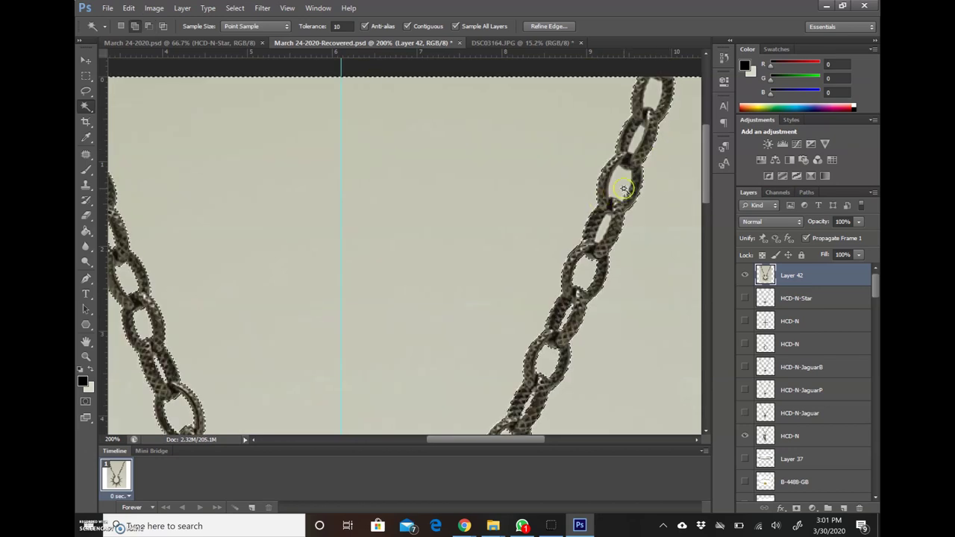
Step: Scroll back down and zoom in tightly to inspect the pendant's spikes
{"action": "scroll", "coordinate": [655, 235], "scroll_direction": "up", "scroll_amount": 2}
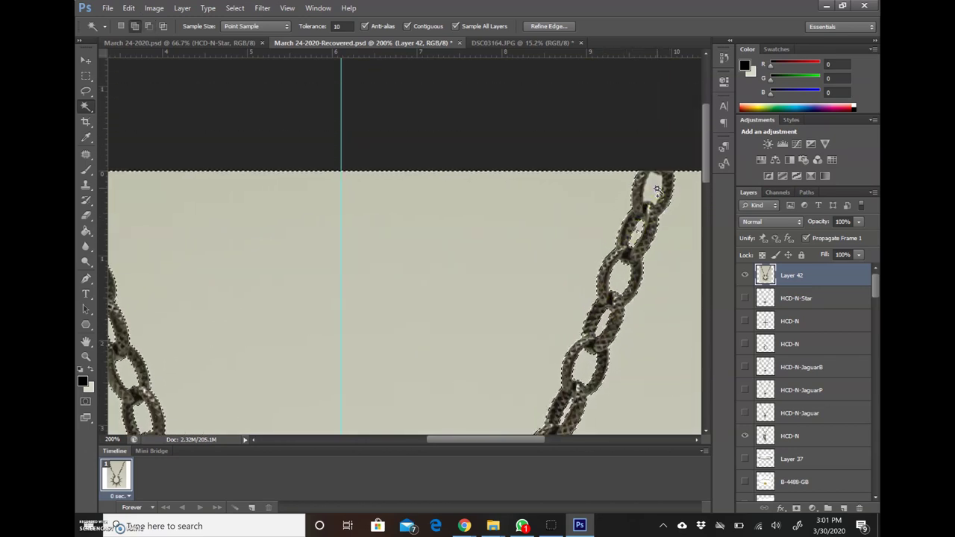
{"action": "scroll", "coordinate": [590, 277], "scroll_direction": "down", "scroll_amount": 2}
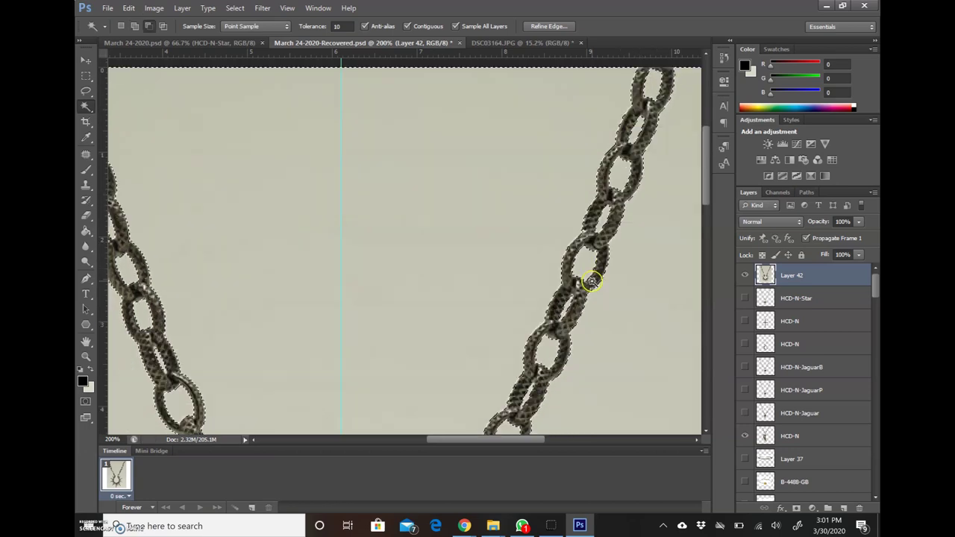
{"action": "scroll", "coordinate": [591, 281], "scroll_direction": "down", "scroll_amount": 2}
{"action": "scroll", "coordinate": [590, 281], "scroll_direction": "down", "scroll_amount": 2}
{"action": "scroll", "coordinate": [590, 281], "scroll_direction": "down", "scroll_amount": 2}
{"action": "scroll", "coordinate": [597, 279], "scroll_direction": "down", "scroll_amount": 2}
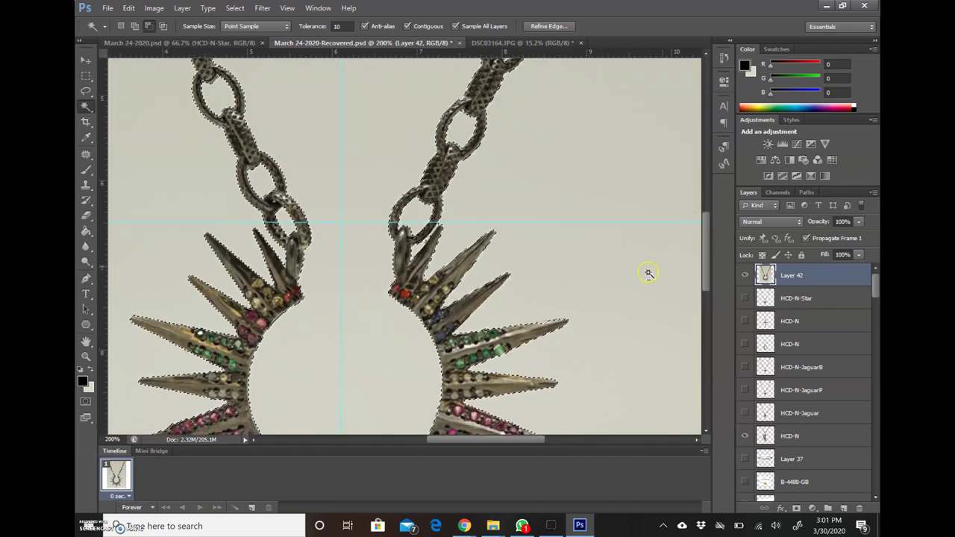
{"action": "left_click_drag", "start_coordinate": [710, 249], "coordinate": [709, 276]}
{"action": "key", "text": "z"}
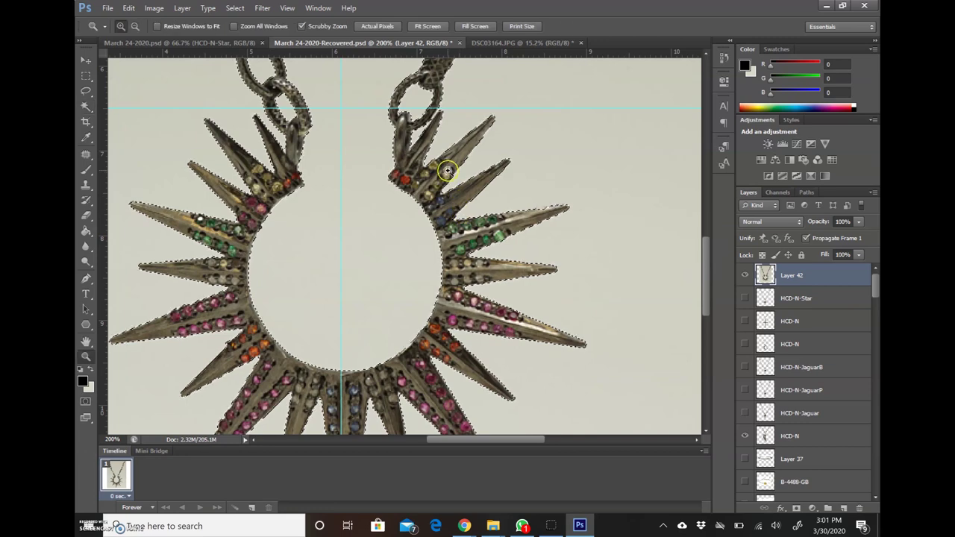
{"action": "left_click_drag", "start_coordinate": [442, 105], "coordinate": [461, 102]}
{"action": "scroll", "coordinate": [448, 103], "scroll_direction": "up", "scroll_amount": 2}
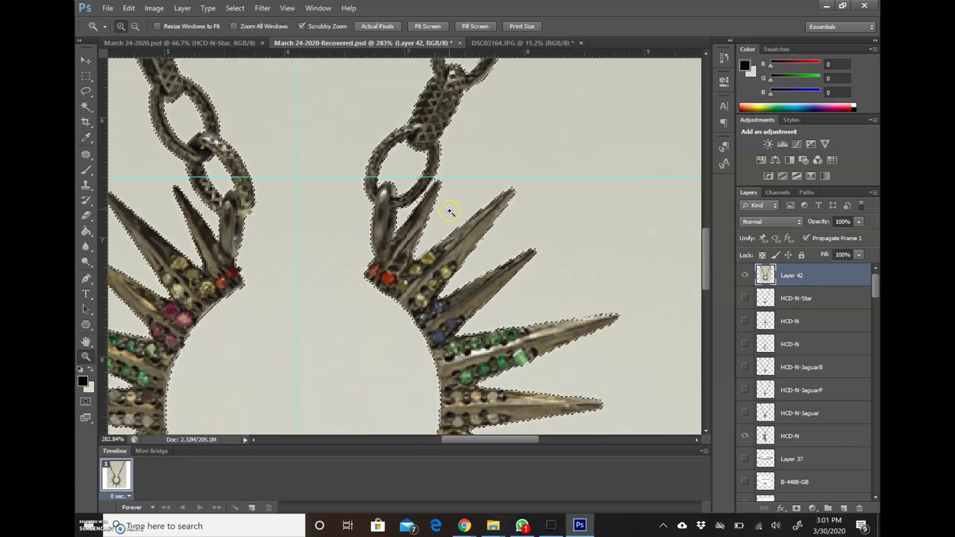
{"action": "left_click_drag", "start_coordinate": [448, 209], "coordinate": [523, 206]}
{"action": "mouse_move", "coordinate": [438, 187]}
{"action": "left_mouse_down"}
{"action": "mouse_move", "coordinate": [426, 181]}
{"action": "mouse_move", "coordinate": [481, 198]}
{"action": "left_mouse_up"}
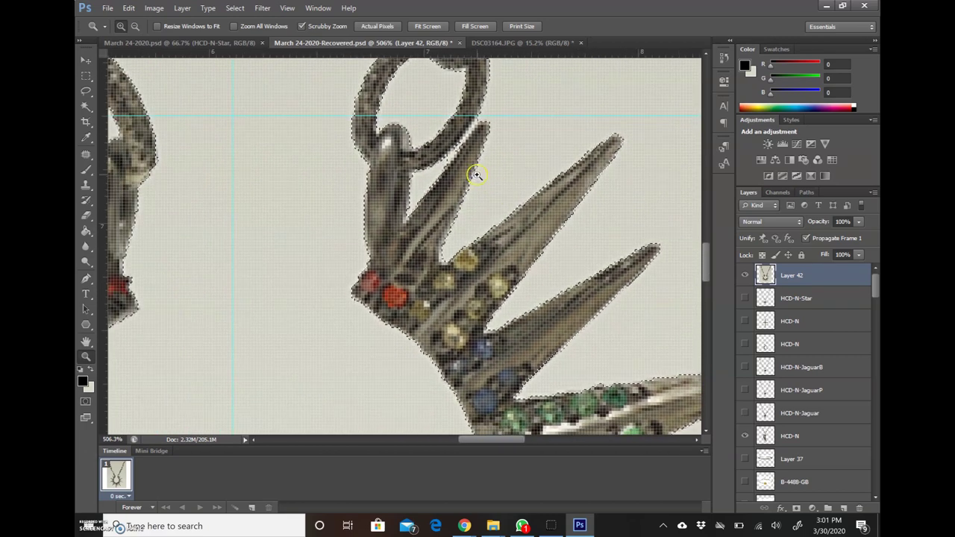
{"action": "key", "text": "w"}
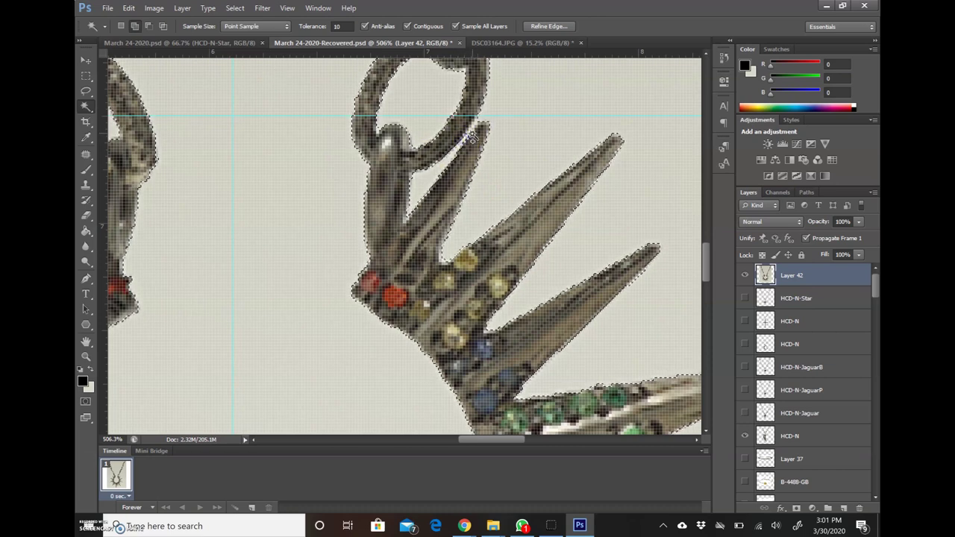
Step: Remove the shadow below the pendant from the selection and show it as Quick Mask
{"action": "key", "text": "z"}
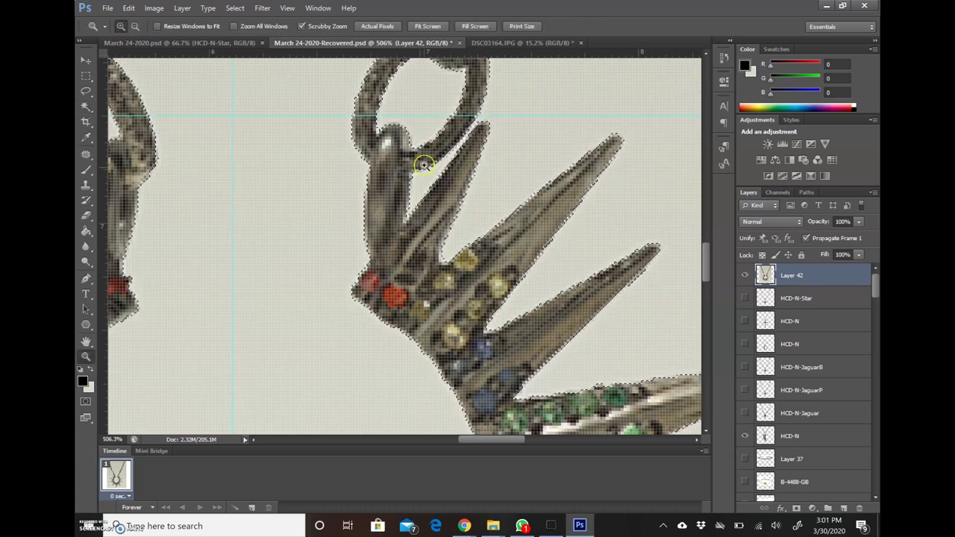
{"action": "left_click", "coordinate": [437, 192], "text": "alt"}
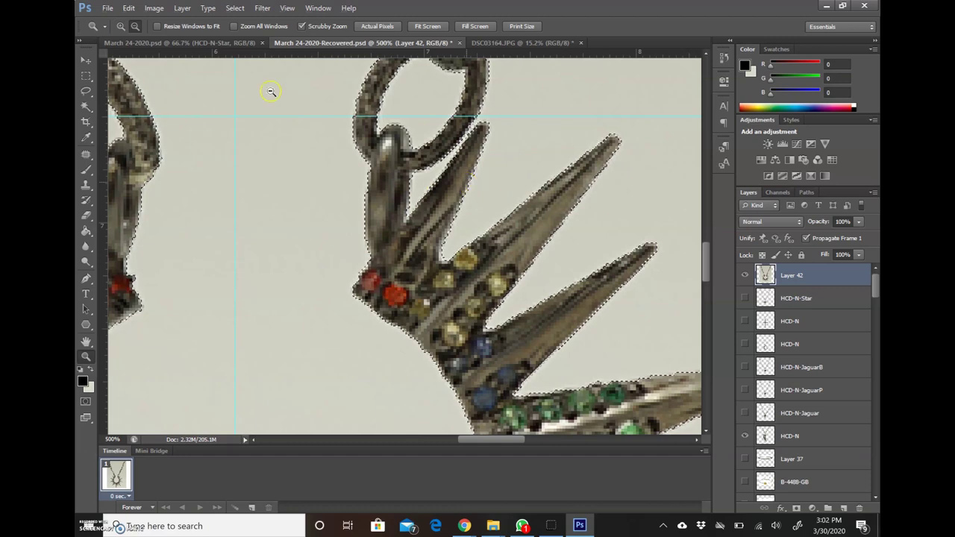
{"action": "left_click", "coordinate": [427, 200], "text": "alt"}
{"action": "left_click", "coordinate": [426, 199], "text": "alt"}
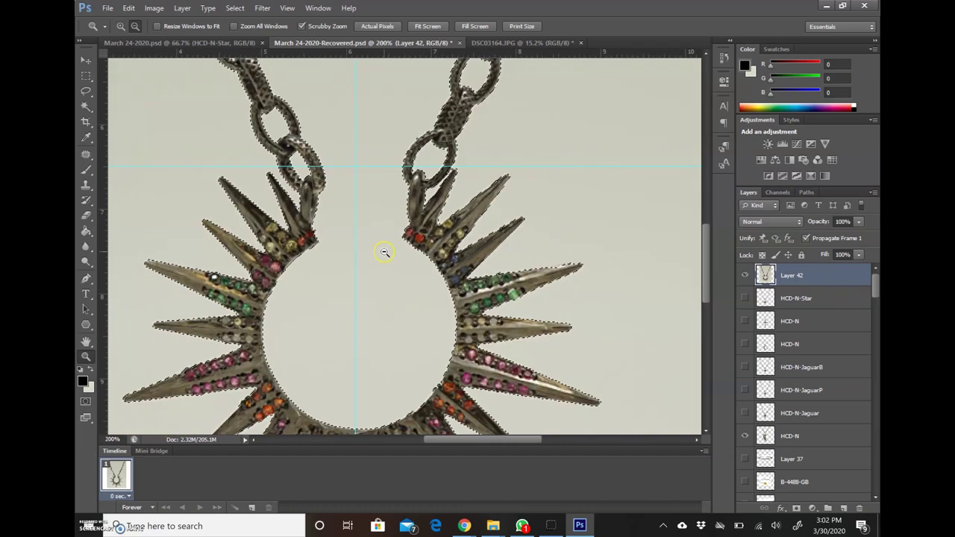
{"action": "left_click", "coordinate": [388, 261], "text": "alt"}
{"action": "left_click", "coordinate": [412, 280], "text": "alt"}
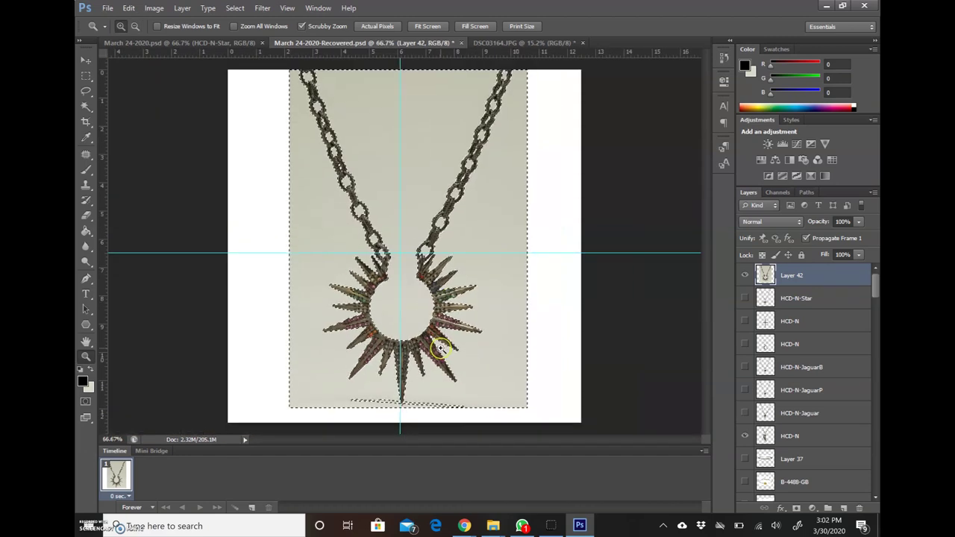
{"action": "left_click_drag", "start_coordinate": [369, 434], "coordinate": [403, 431]}
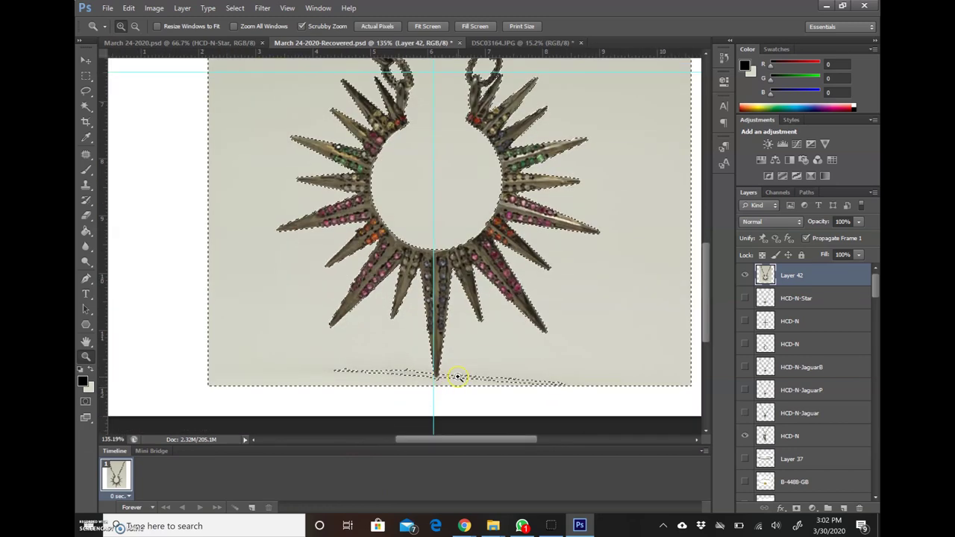
{"action": "scroll", "coordinate": [448, 373], "scroll_direction": "down", "scroll_amount": 3}
{"action": "key", "text": "w"}
{"action": "left_click", "coordinate": [408, 326], "text": "alt"}
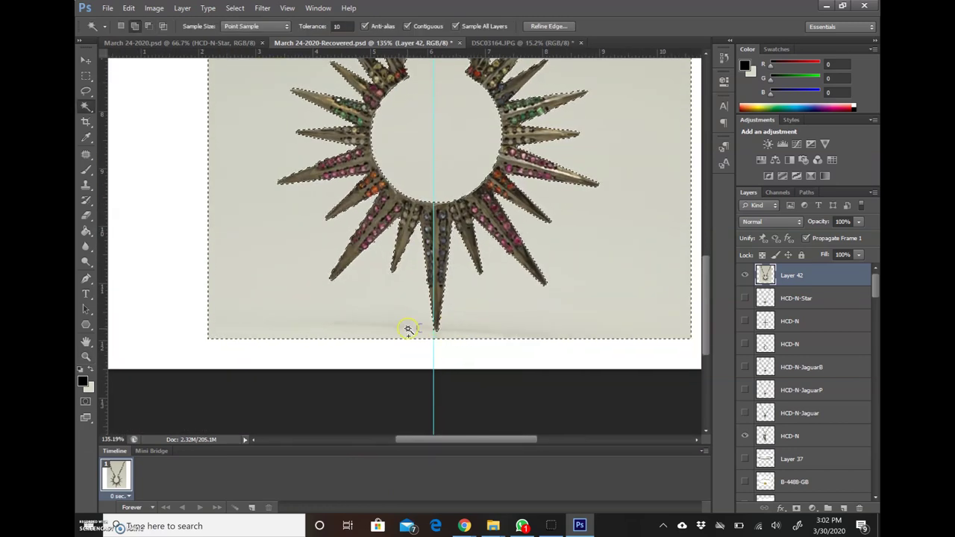
{"action": "left_click", "coordinate": [85, 402]}
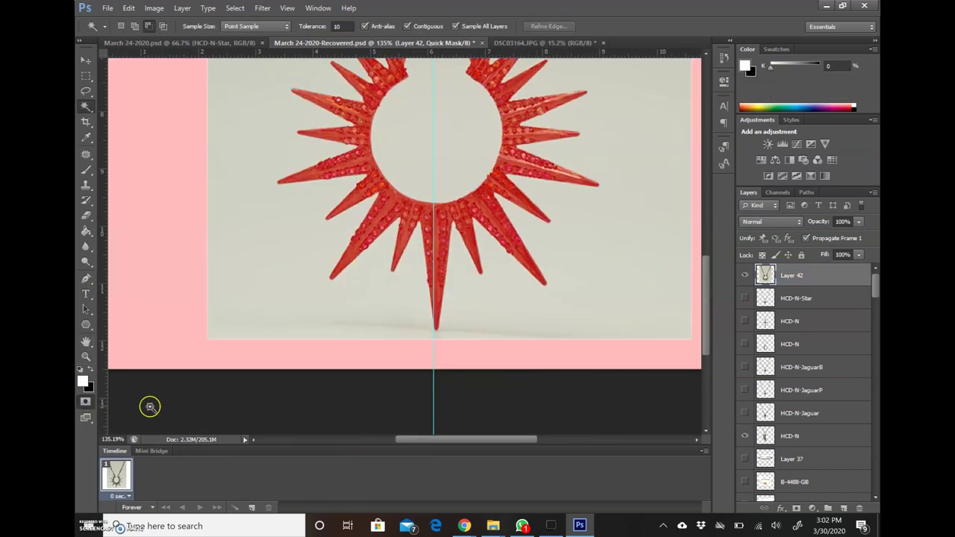
Step: Fix the Magic Wand selection along the chain and zoom in on the upper left chain for brushing
{"action": "scroll", "coordinate": [567, 271], "scroll_direction": "up", "scroll_amount": 1}
{"action": "scroll", "coordinate": [568, 277], "scroll_direction": "up", "scroll_amount": 1}
{"action": "scroll", "coordinate": [567, 280], "scroll_direction": "up", "scroll_amount": 2}
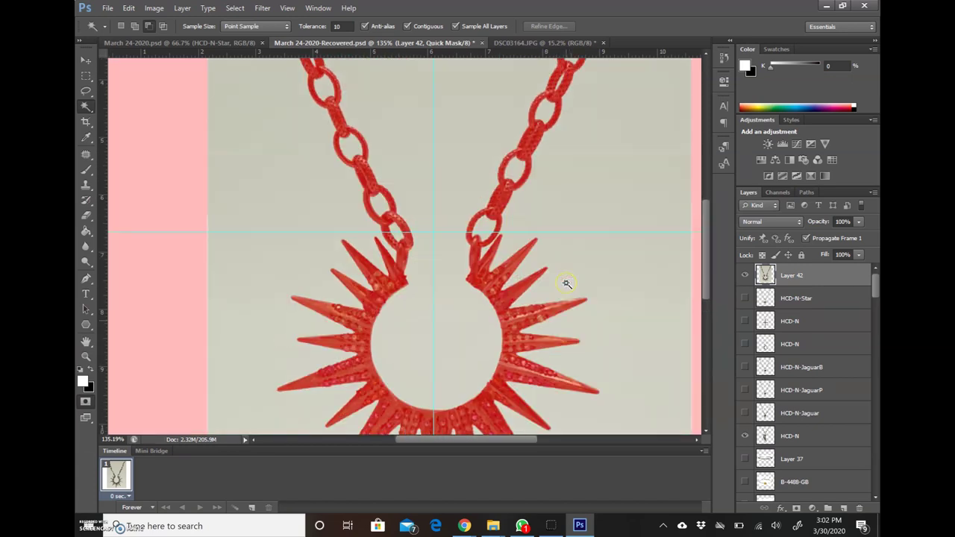
{"action": "scroll", "coordinate": [567, 284], "scroll_direction": "up", "scroll_amount": 1}
{"action": "scroll", "coordinate": [567, 283], "scroll_direction": "up", "scroll_amount": 2}
{"action": "scroll", "coordinate": [568, 284], "scroll_direction": "up", "scroll_amount": 2}
{"action": "scroll", "coordinate": [567, 284], "scroll_direction": "up", "scroll_amount": 1}
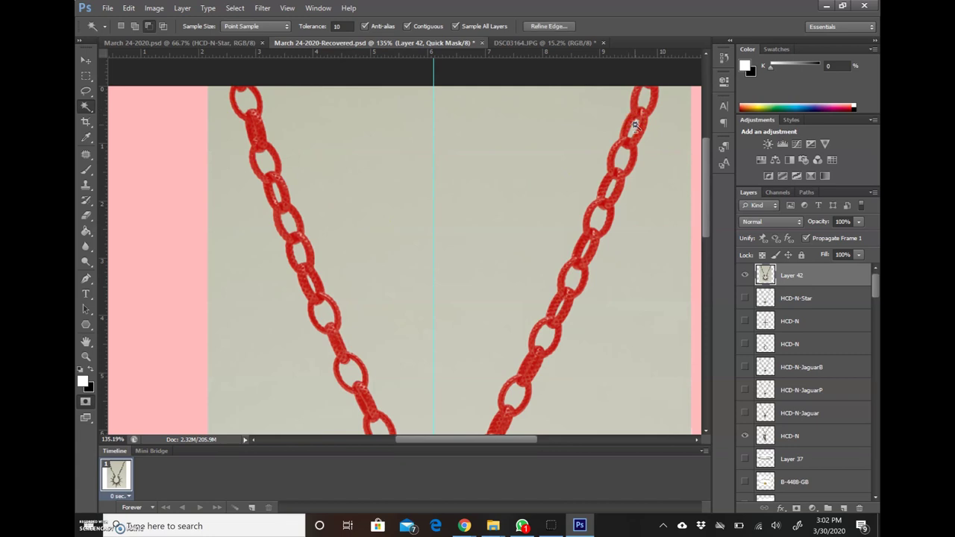
{"action": "left_click", "coordinate": [649, 153]}
{"action": "key", "text": "z"}
{"action": "mouse_move", "coordinate": [378, 162]}
{"action": "left_mouse_down"}
{"action": "mouse_move", "coordinate": [351, 156]}
{"action": "mouse_move", "coordinate": [365, 166]}
{"action": "mouse_move", "coordinate": [329, 182]}
{"action": "left_mouse_up"}
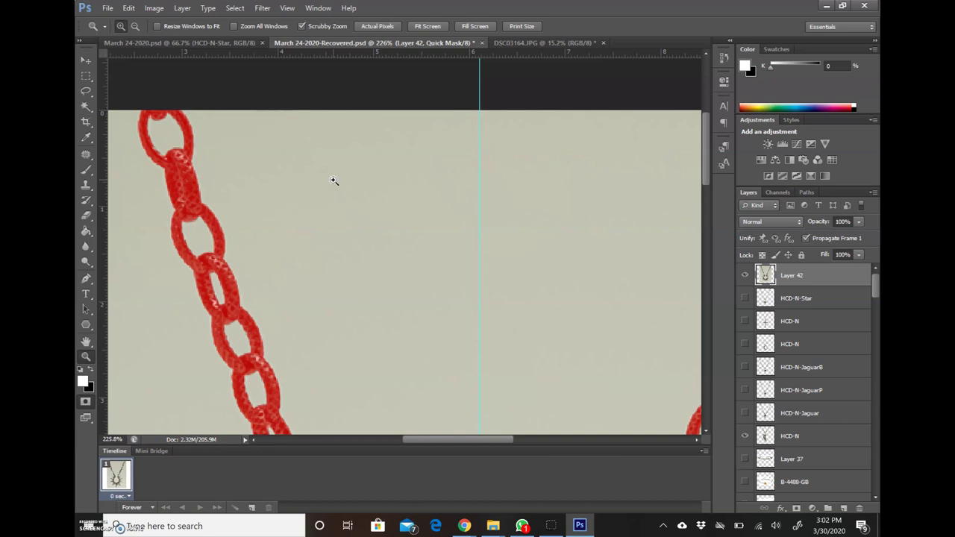
{"action": "key", "text": "b"}
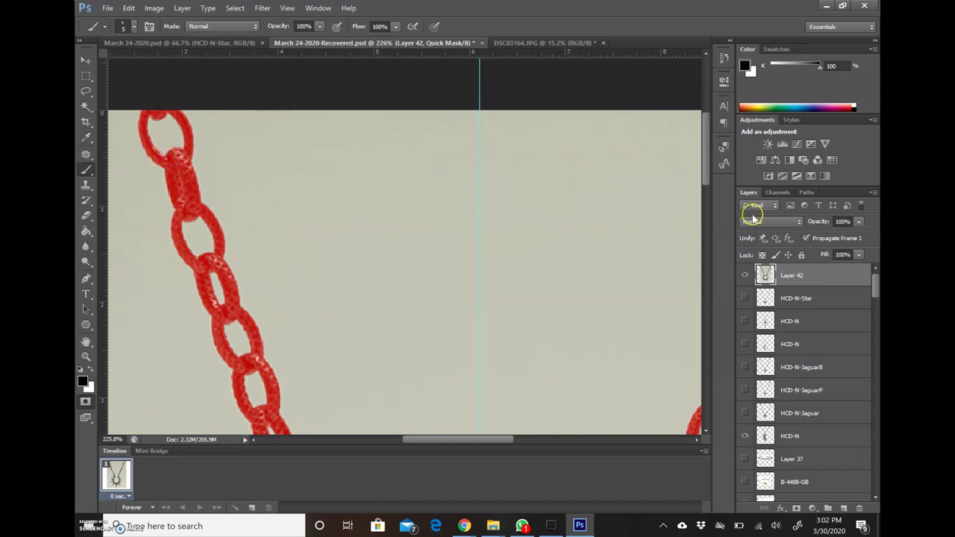
Step: Make white the painting colour and zoom in on the left chain links
{"action": "left_click_drag", "start_coordinate": [701, 144], "coordinate": [704, 162]}
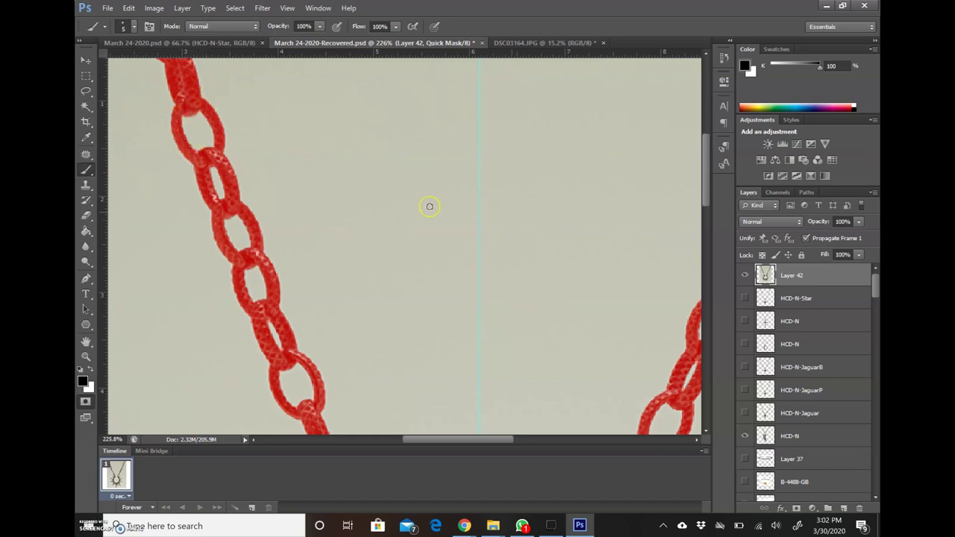
{"action": "left_click_drag", "start_coordinate": [706, 171], "coordinate": [705, 192]}
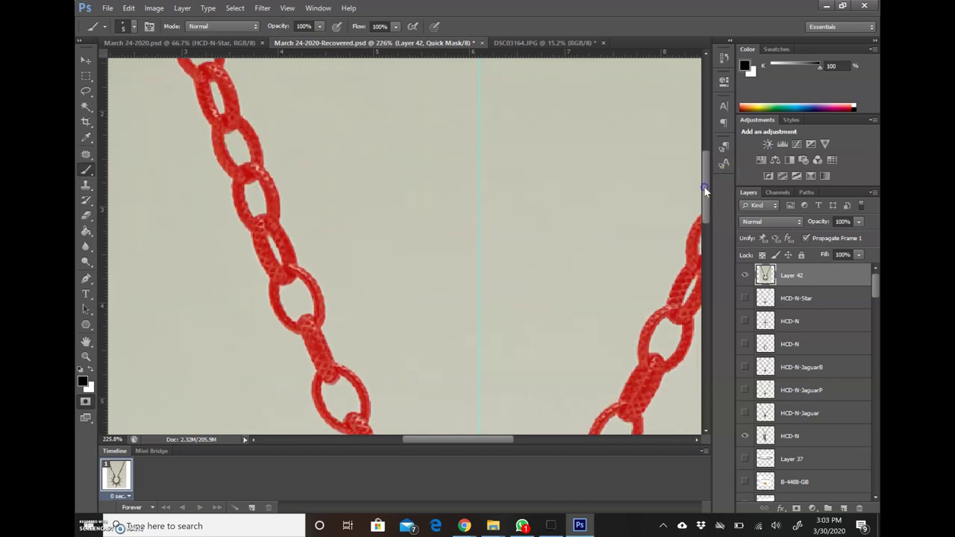
{"action": "key", "text": "z"}
{"action": "left_click", "coordinate": [92, 368]}
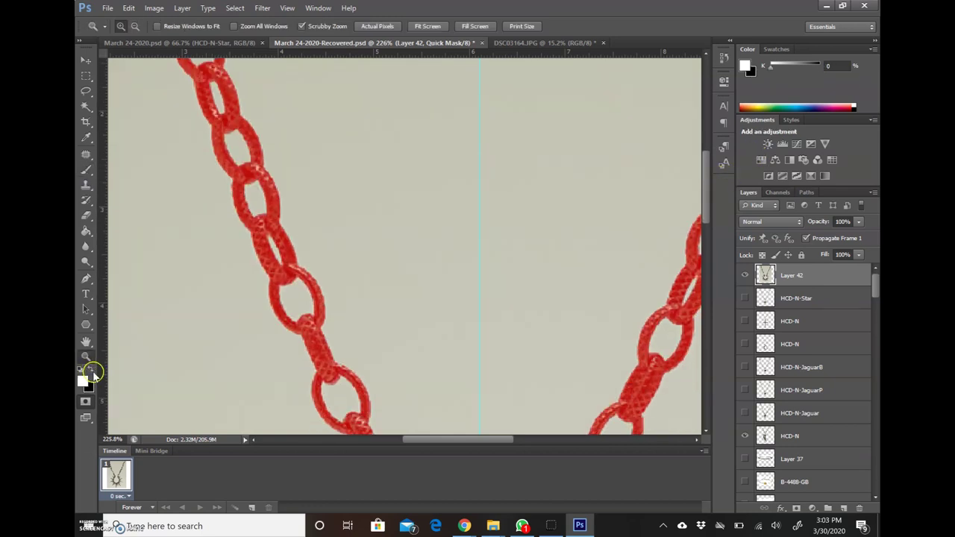
{"action": "left_click", "coordinate": [219, 195]}
{"action": "key", "text": "b"}
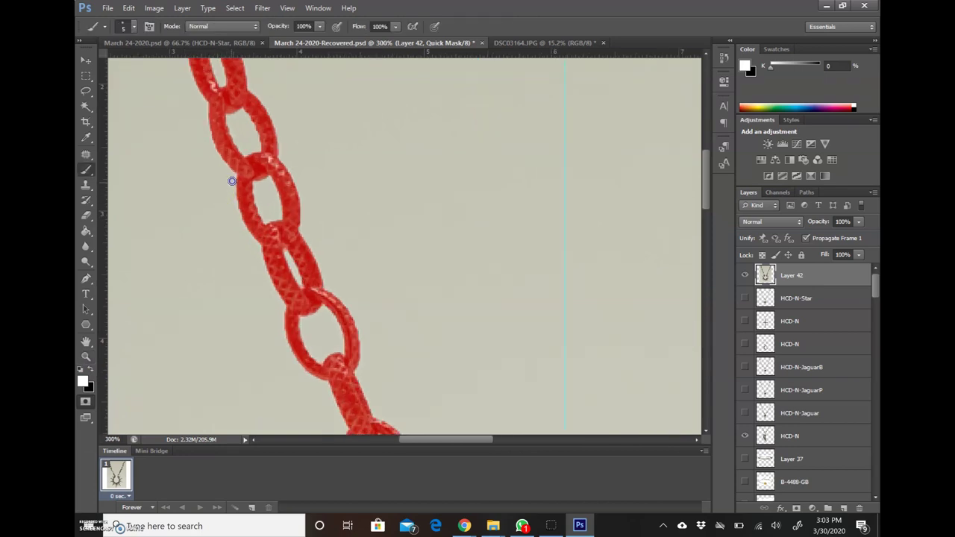
Step: Scroll through the quick mask checking red coverage along the chain and sun pendant
{"action": "left_click_drag", "start_coordinate": [706, 167], "coordinate": [706, 196]}
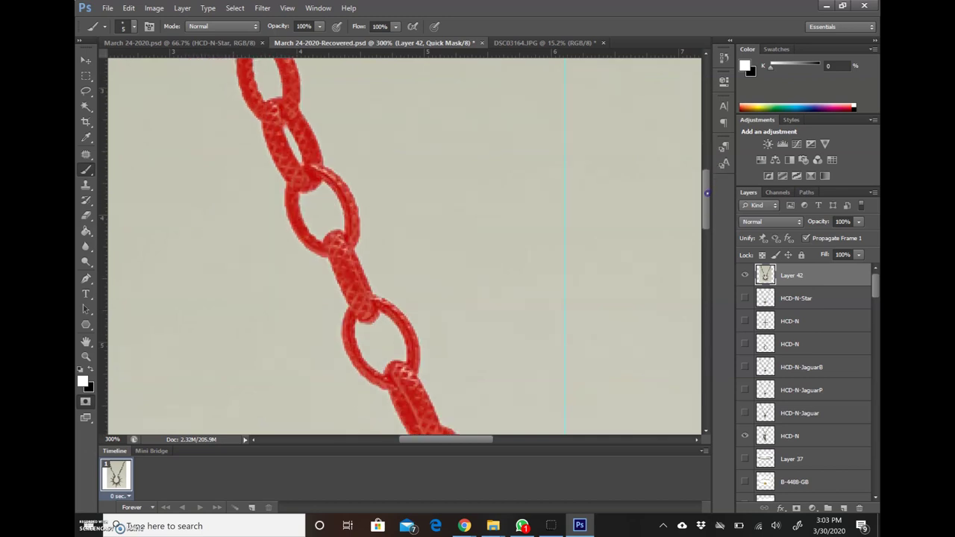
{"action": "left_click_drag", "start_coordinate": [707, 195], "coordinate": [711, 237]}
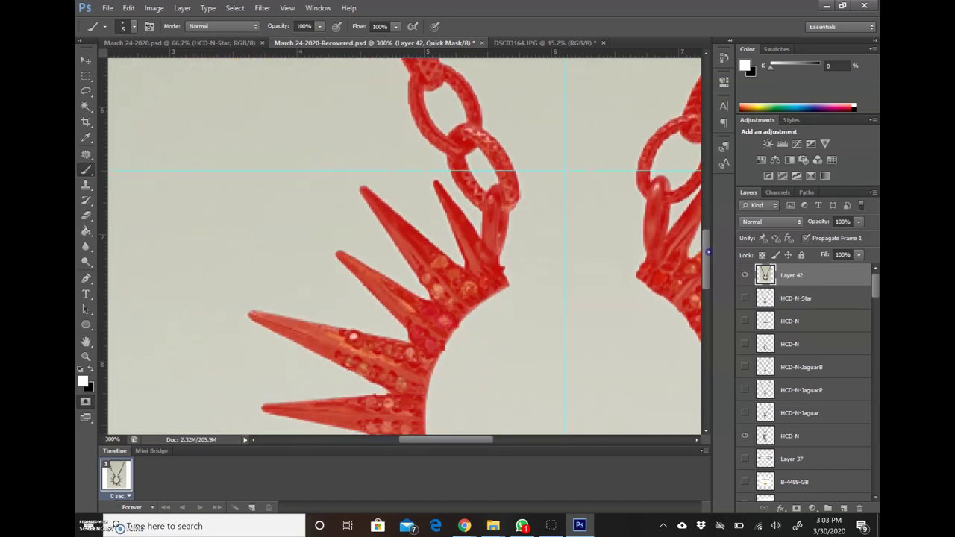
{"action": "left_click_drag", "start_coordinate": [711, 237], "coordinate": [682, 291]}
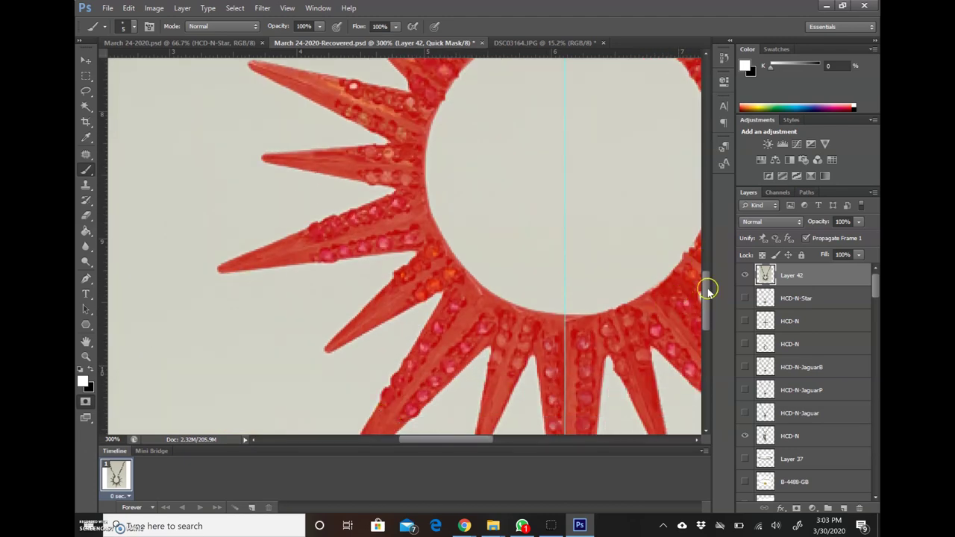
{"action": "left_click_drag", "start_coordinate": [706, 283], "coordinate": [708, 328]}
{"action": "mouse_move", "coordinate": [713, 282]}
{"action": "left_mouse_down"}
{"action": "mouse_move", "coordinate": [706, 345]}
{"action": "mouse_move", "coordinate": [707, 298]}
{"action": "mouse_move", "coordinate": [485, 314]}
{"action": "left_mouse_up"}
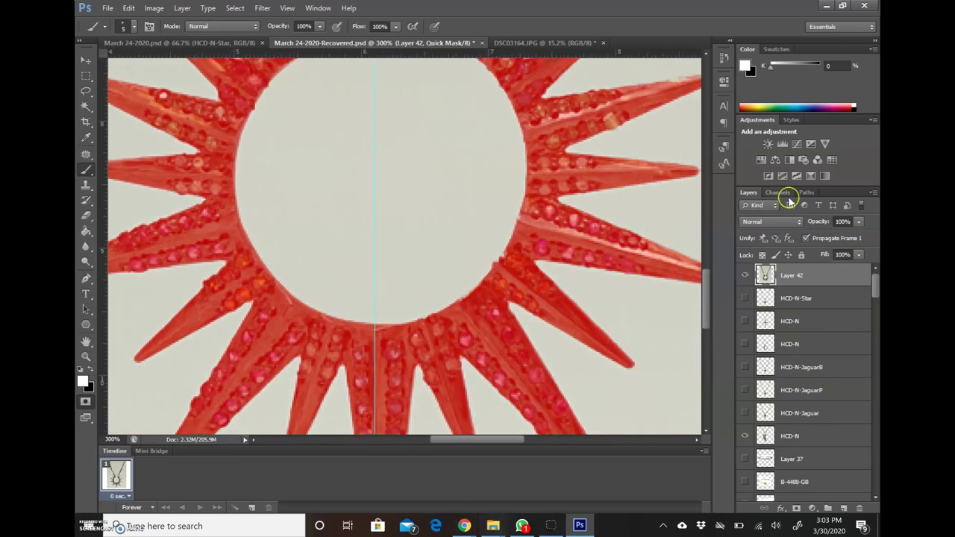
{"action": "mouse_move", "coordinate": [709, 285]}
{"action": "left_mouse_down"}
{"action": "mouse_move", "coordinate": [704, 320]}
{"action": "mouse_move", "coordinate": [710, 261]}
{"action": "left_mouse_up"}
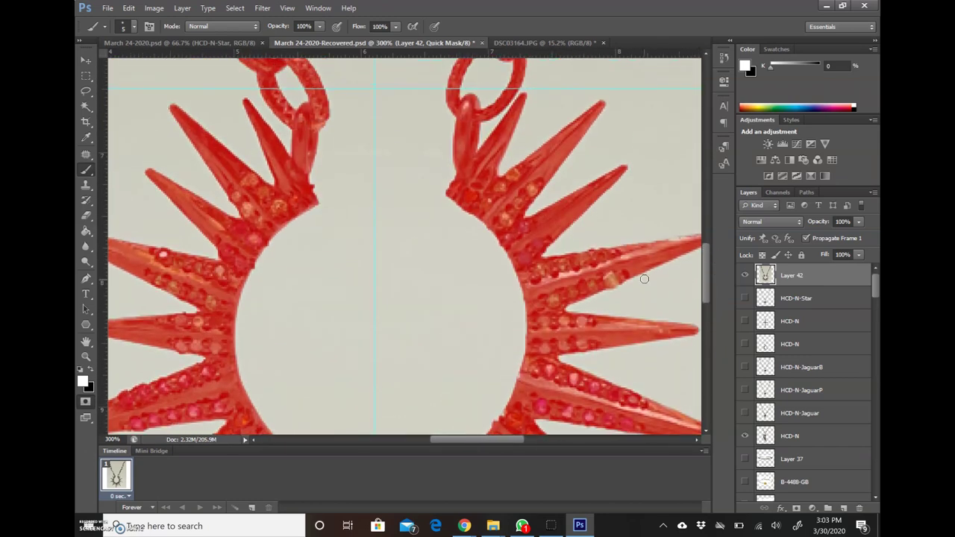
{"action": "left_click_drag", "start_coordinate": [639, 273], "coordinate": [530, 277]}
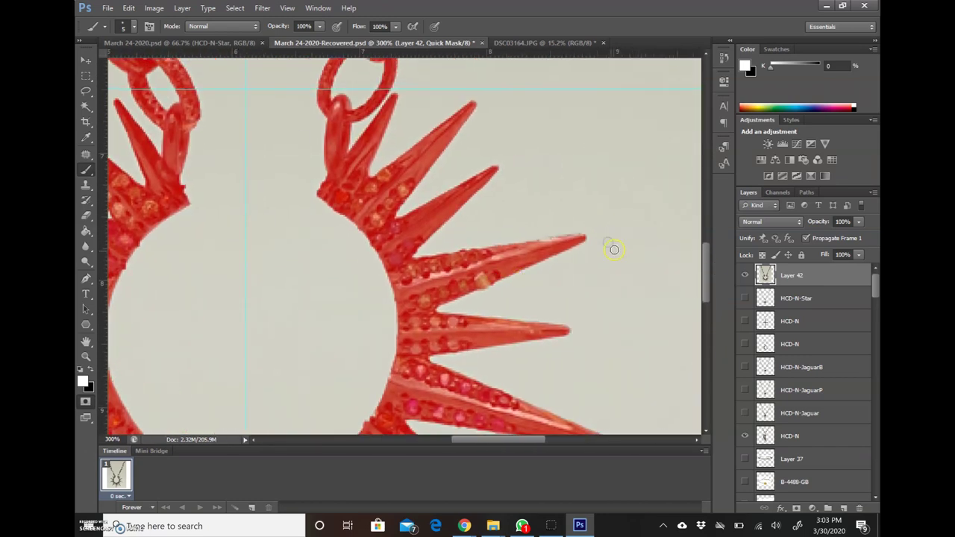
Step: Zoom in on a spike tip and make black the brush painting colour
{"action": "key", "text": "z"}
{"action": "mouse_move", "coordinate": [574, 244]}
{"action": "left_mouse_down"}
{"action": "mouse_move", "coordinate": [606, 256]}
{"action": "mouse_move", "coordinate": [594, 247]}
{"action": "left_mouse_up"}
{"action": "key", "text": "b"}
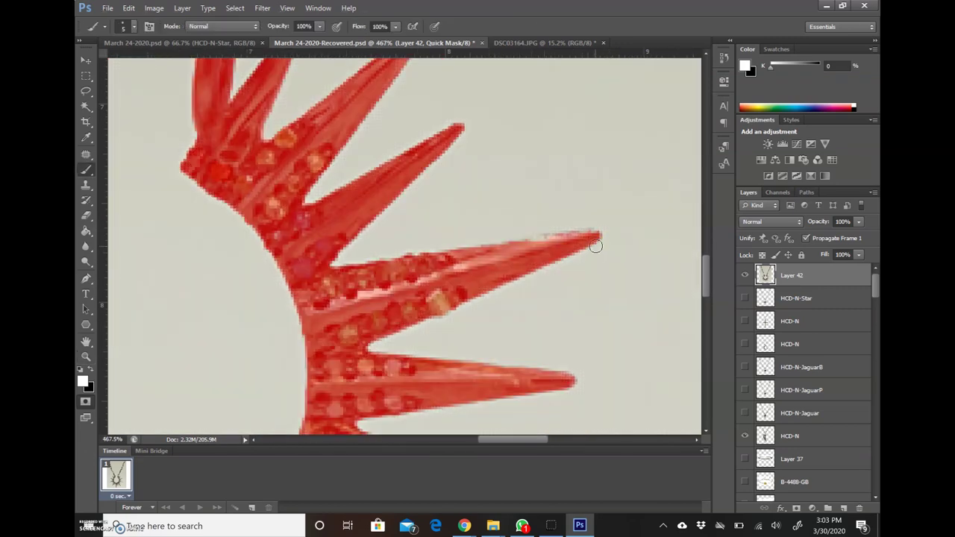
{"action": "left_click", "coordinate": [90, 376]}
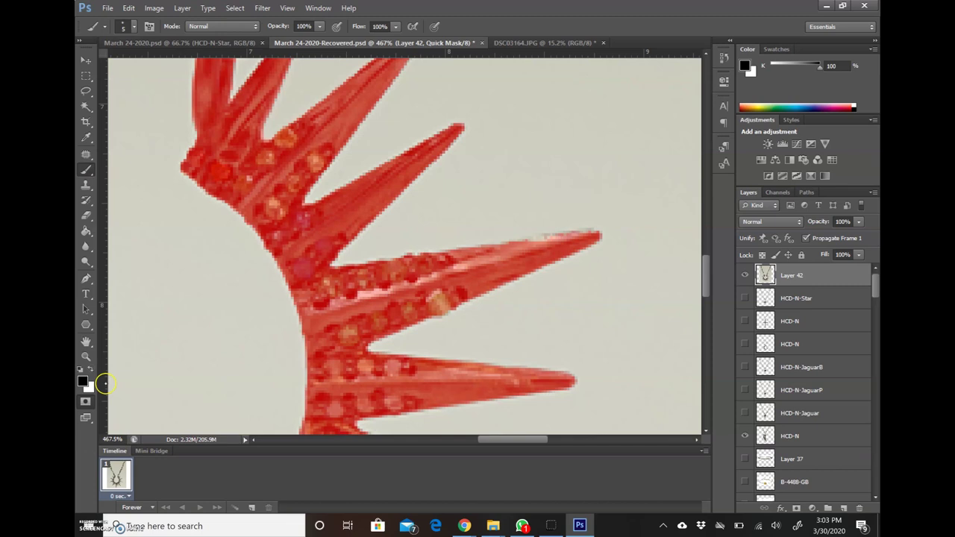
Step: Paint quick mask along the spike's upper edge
{"action": "left_click", "coordinate": [529, 250]}
{"action": "left_click_drag", "start_coordinate": [539, 247], "coordinate": [549, 239]}
{"action": "left_click", "coordinate": [551, 239]}
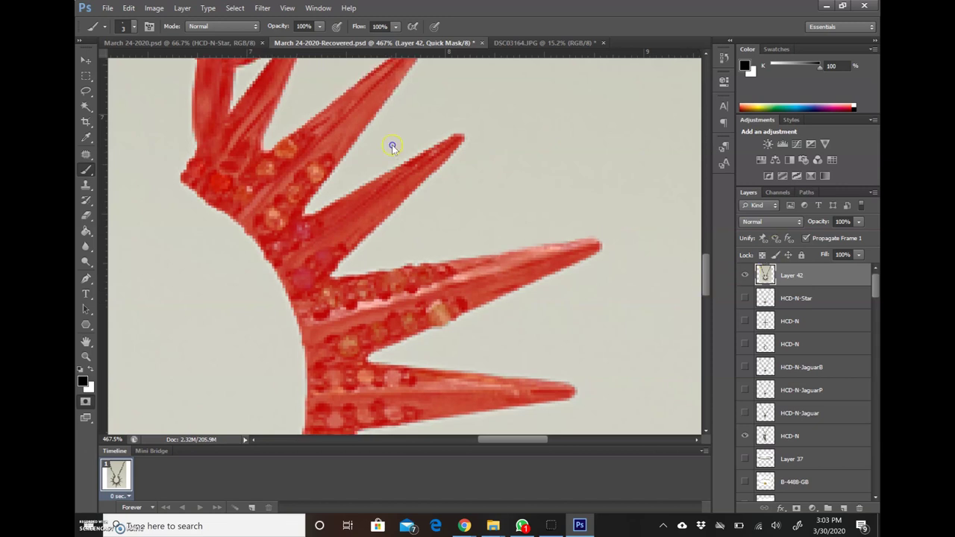
{"action": "left_click_drag", "start_coordinate": [709, 291], "coordinate": [713, 260]}
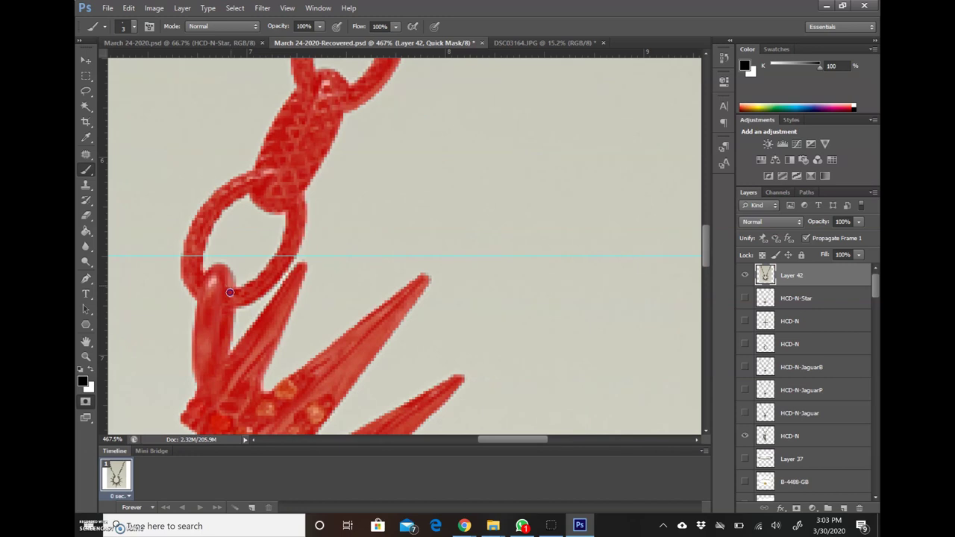
Step: Paint the mask along the chain link's left edge and fill in the link junction
{"action": "mouse_move", "coordinate": [209, 279]}
{"action": "left_mouse_down"}
{"action": "mouse_move", "coordinate": [197, 268]}
{"action": "mouse_move", "coordinate": [274, 203]}
{"action": "mouse_move", "coordinate": [255, 197]}
{"action": "mouse_move", "coordinate": [296, 185]}
{"action": "left_mouse_up"}
{"action": "left_click_drag", "start_coordinate": [703, 248], "coordinate": [702, 229]}
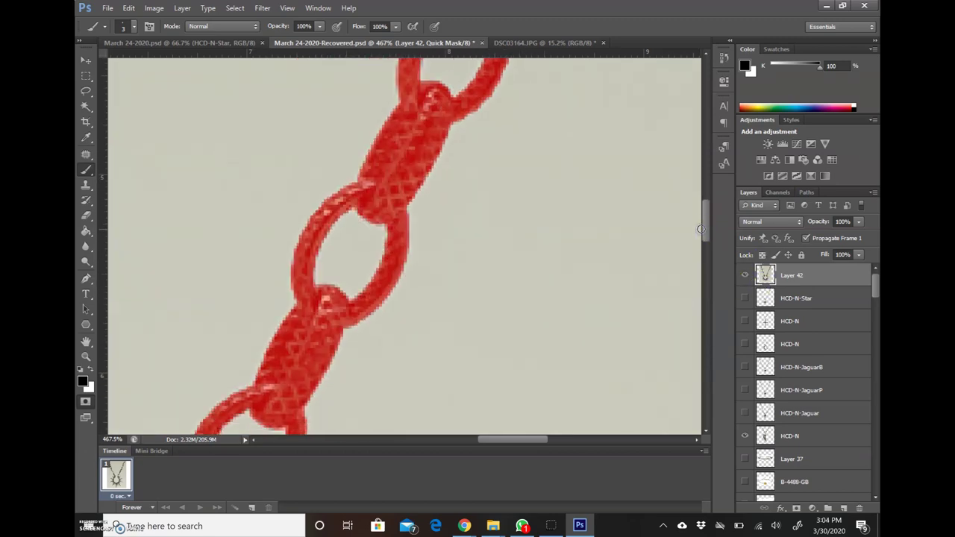
{"action": "left_click_drag", "start_coordinate": [313, 287], "coordinate": [312, 276]}
{"action": "left_click_drag", "start_coordinate": [311, 324], "coordinate": [319, 291]}
{"action": "mouse_move", "coordinate": [390, 209]}
{"action": "left_mouse_down"}
{"action": "mouse_move", "coordinate": [390, 225]}
{"action": "mouse_move", "coordinate": [350, 218]}
{"action": "left_mouse_up"}
{"action": "scroll", "coordinate": [708, 220], "scroll_direction": "up", "scroll_amount": 3}
{"action": "scroll", "coordinate": [709, 209], "scroll_direction": "left", "scroll_amount": 3}
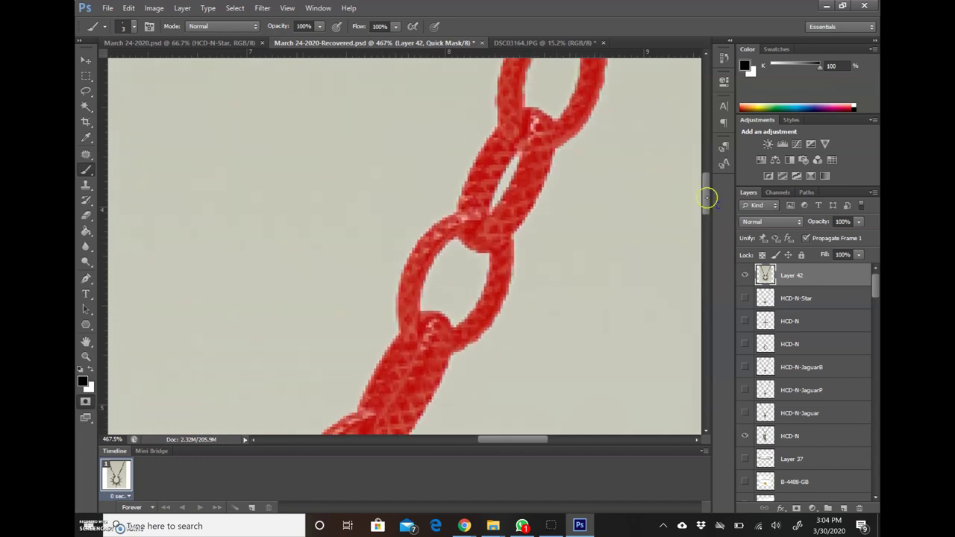
{"action": "left_click_drag", "start_coordinate": [473, 232], "coordinate": [462, 237]}
Step: Follow the chain up, zoom out to the whole necklace, and exit Quick Mask
{"action": "left_click_drag", "start_coordinate": [391, 100], "coordinate": [487, 97]}
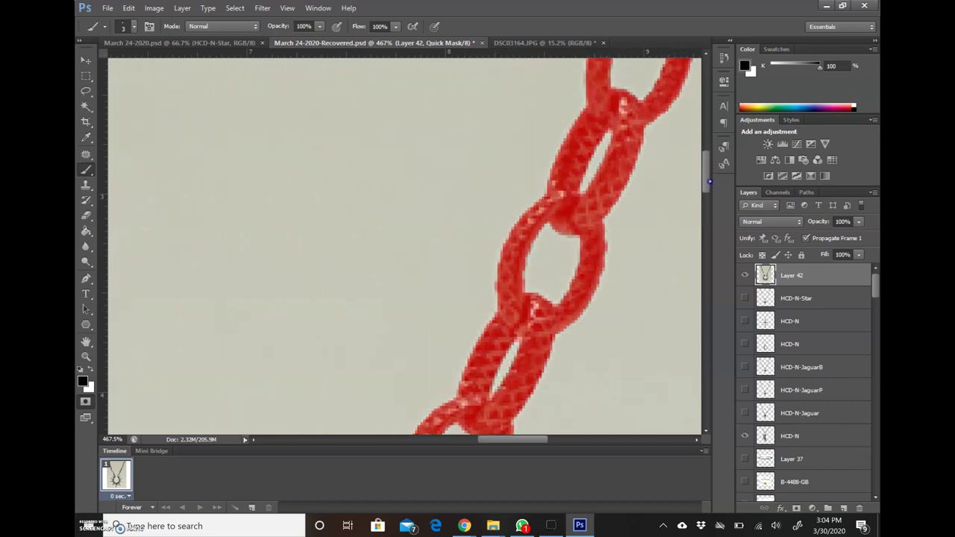
{"action": "left_click_drag", "start_coordinate": [640, 195], "coordinate": [520, 248]}
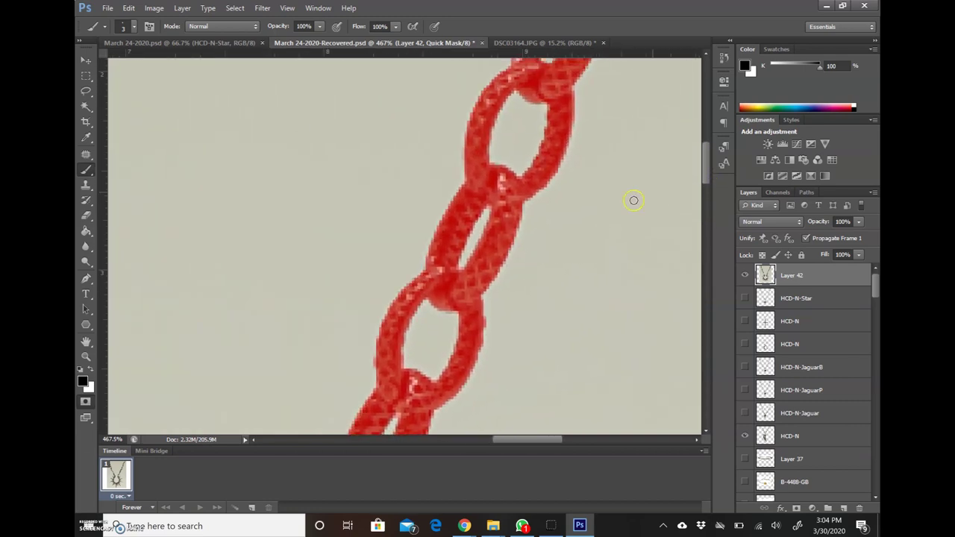
{"action": "left_click_drag", "start_coordinate": [709, 173], "coordinate": [707, 135]}
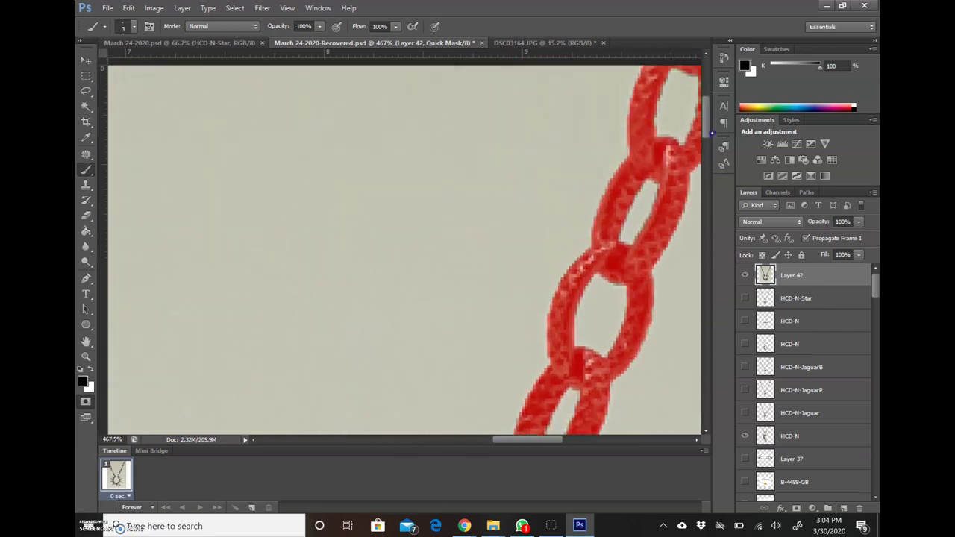
{"action": "left_click_drag", "start_coordinate": [674, 209], "coordinate": [572, 251]}
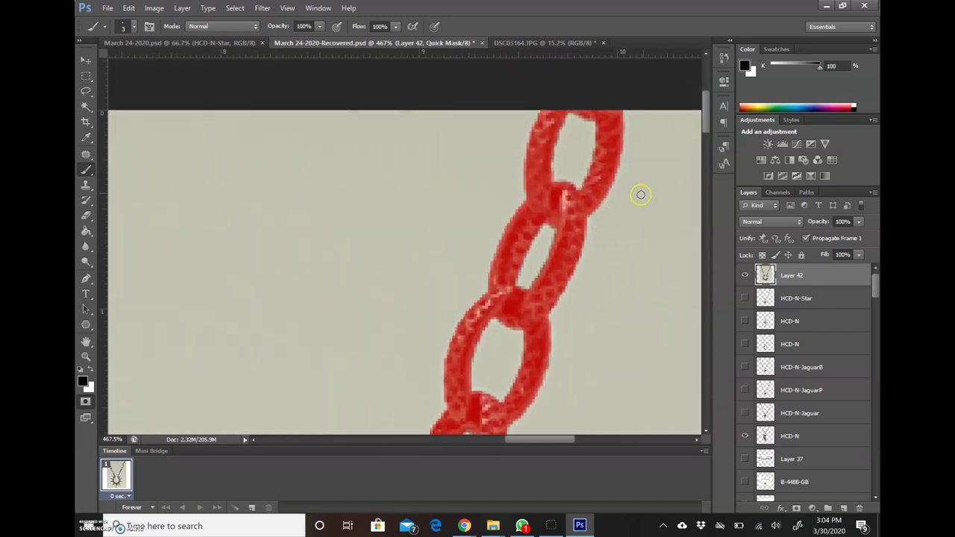
{"action": "key", "text": "z"}
{"action": "left_click_drag", "start_coordinate": [432, 277], "coordinate": [366, 294]}
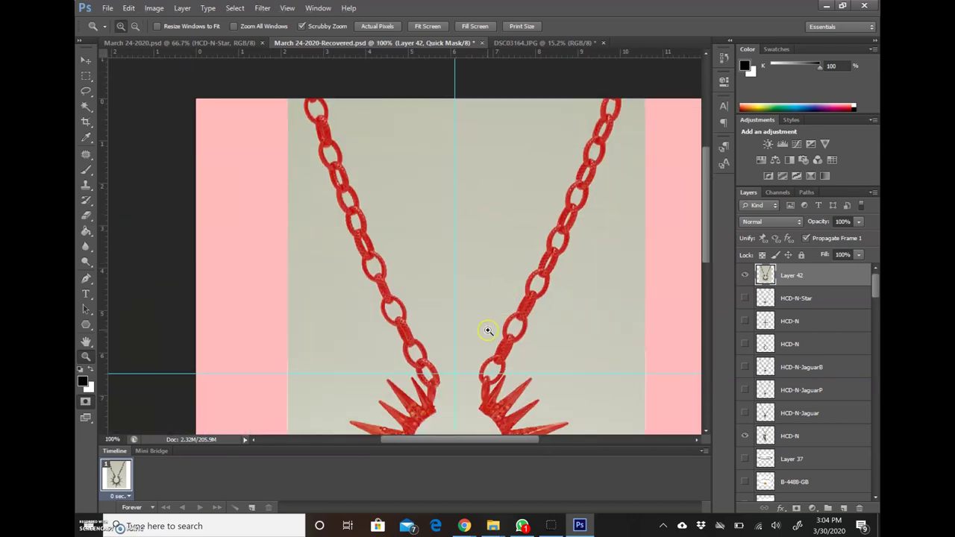
{"action": "left_click", "coordinate": [495, 322], "text": "alt"}
{"action": "left_click", "coordinate": [85, 402]}
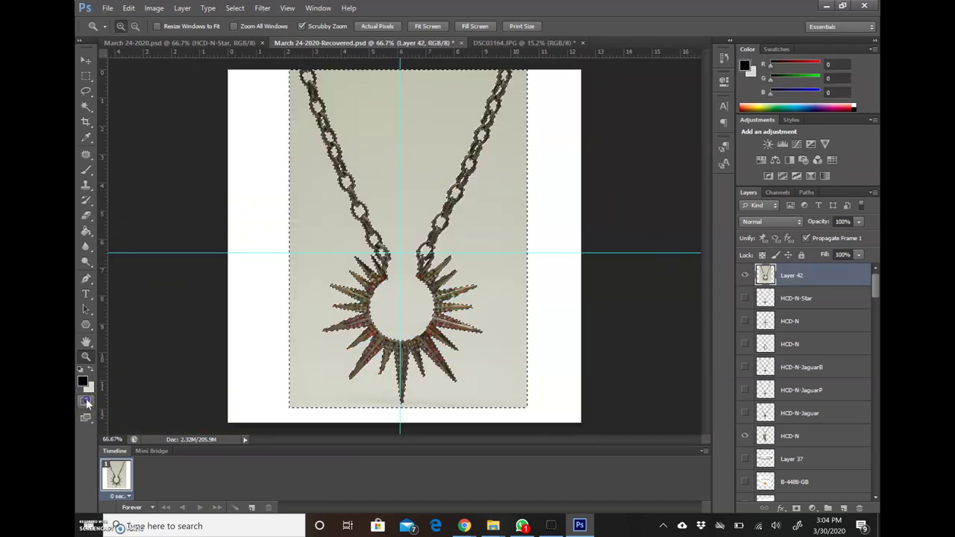
Step: Pick the Magic Wand, check the pendant up close, and open Refine Edge for the selection
{"action": "left_click", "coordinate": [85, 108]}
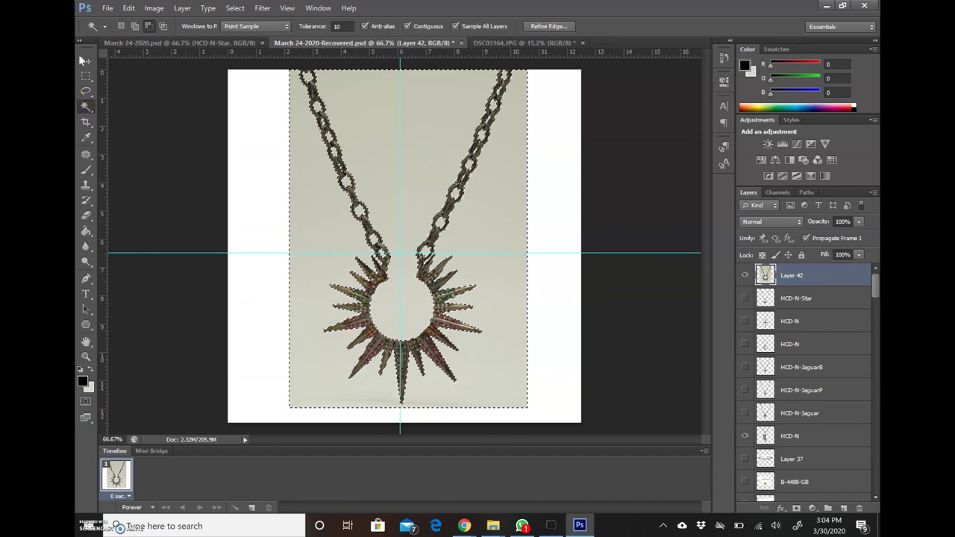
{"action": "key", "text": "z"}
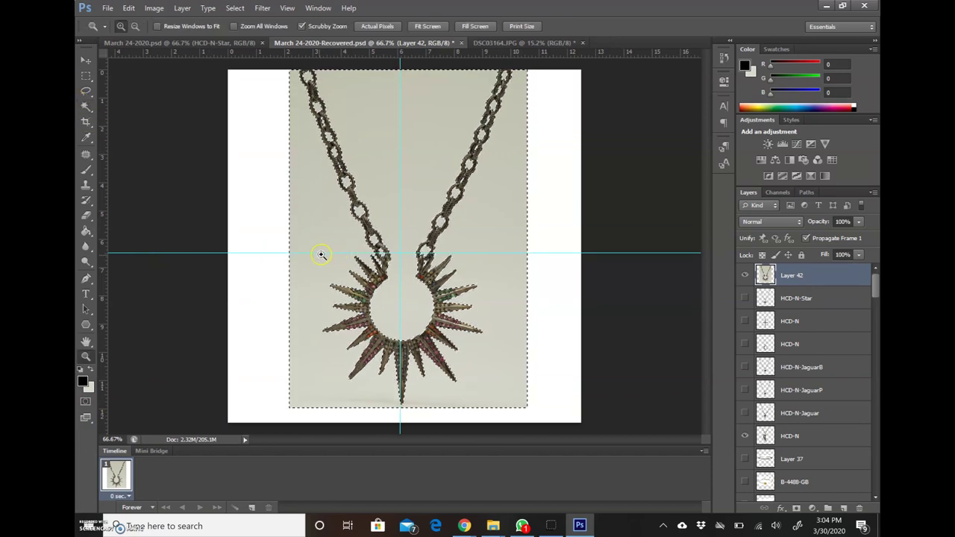
{"action": "mouse_move", "coordinate": [439, 230]}
{"action": "left_mouse_down"}
{"action": "mouse_move", "coordinate": [463, 237]}
{"action": "mouse_move", "coordinate": [463, 276]}
{"action": "left_mouse_up"}
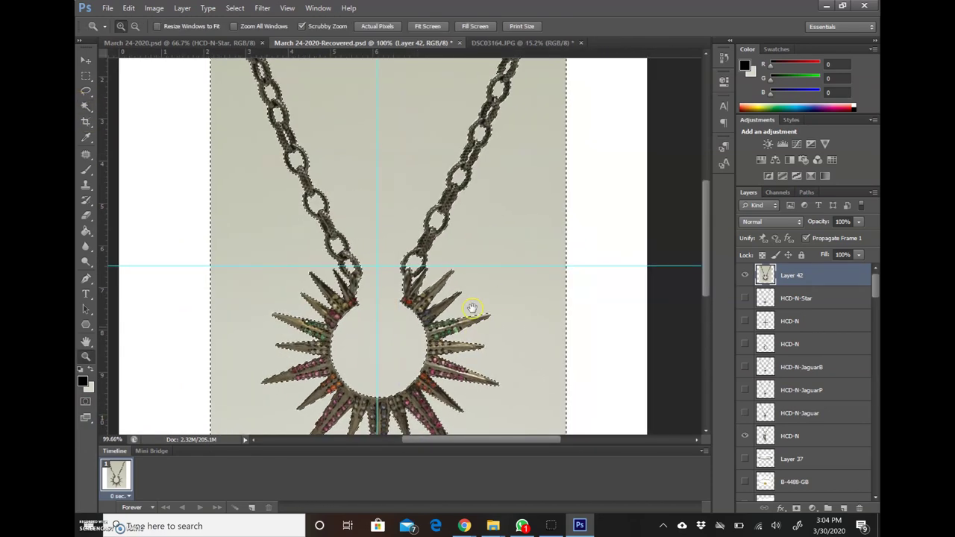
{"action": "left_click_drag", "start_coordinate": [486, 245], "coordinate": [473, 256]}
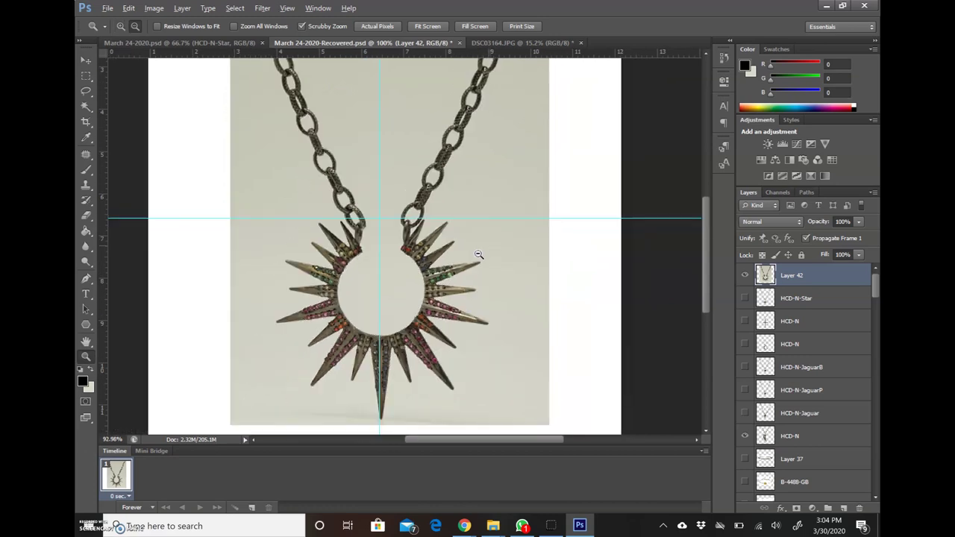
{"action": "left_click", "coordinate": [87, 109]}
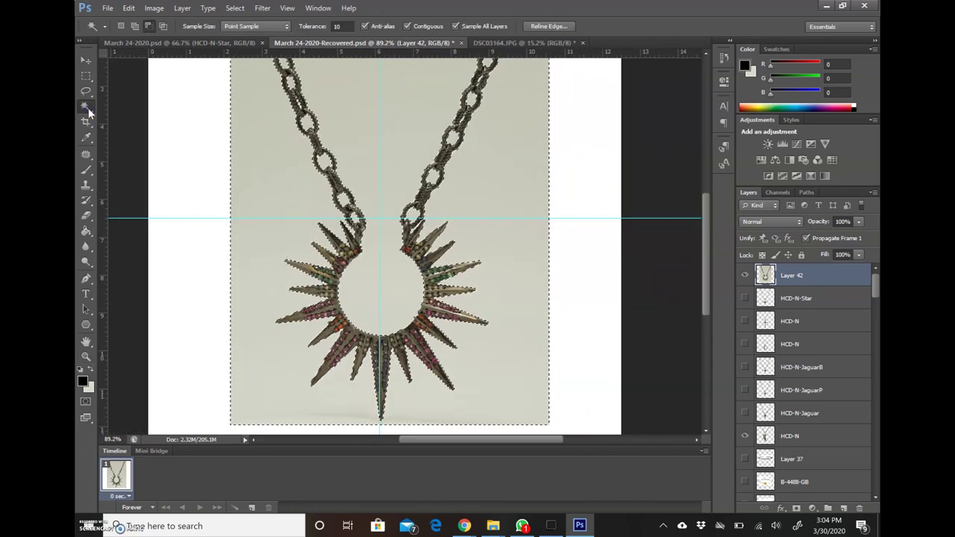
{"action": "left_click", "coordinate": [548, 26]}
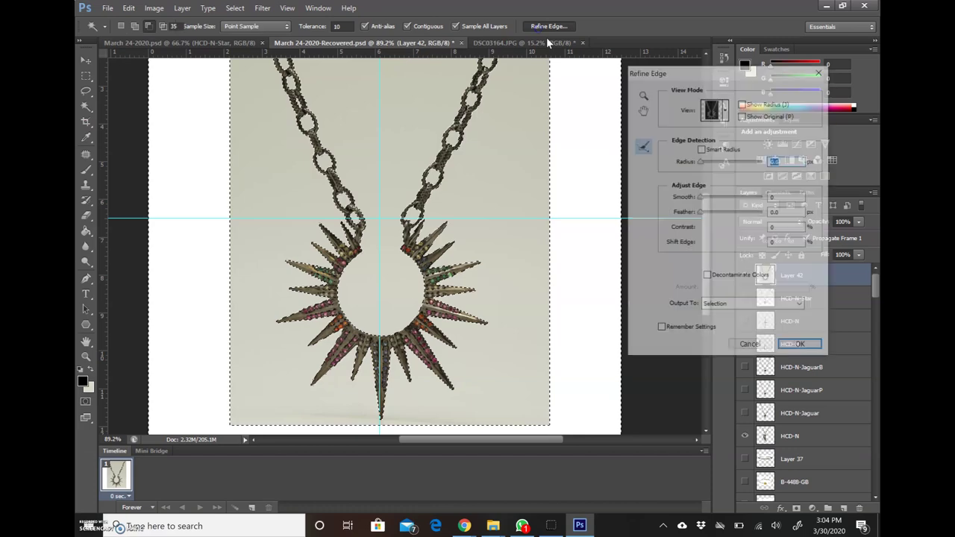
Step: Lower Refine Edge smoothing from 4 to 1 and apply the refined necklace selection
{"action": "left_click_drag", "start_coordinate": [406, 200], "coordinate": [461, 224]}
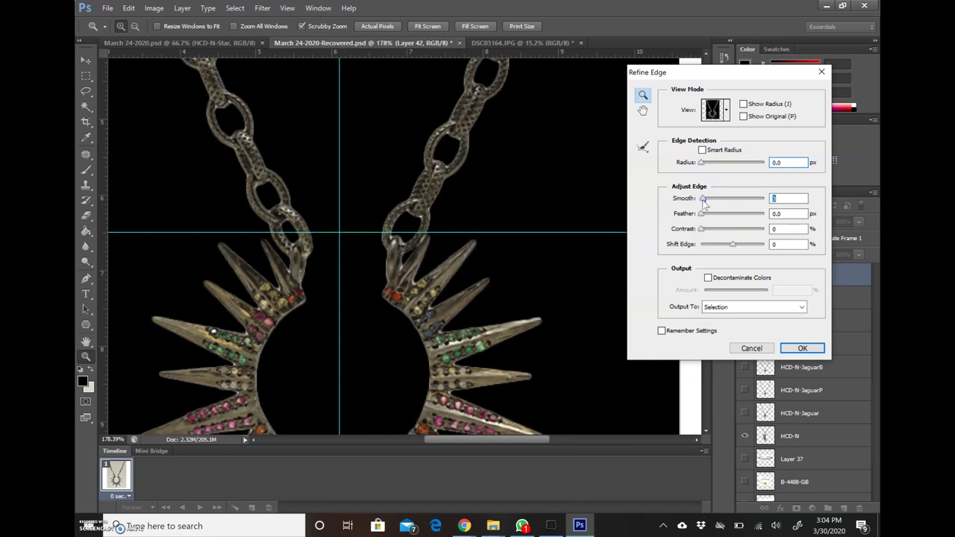
{"action": "left_click_drag", "start_coordinate": [703, 200], "coordinate": [702, 200]}
{"action": "left_click", "coordinate": [803, 348]}
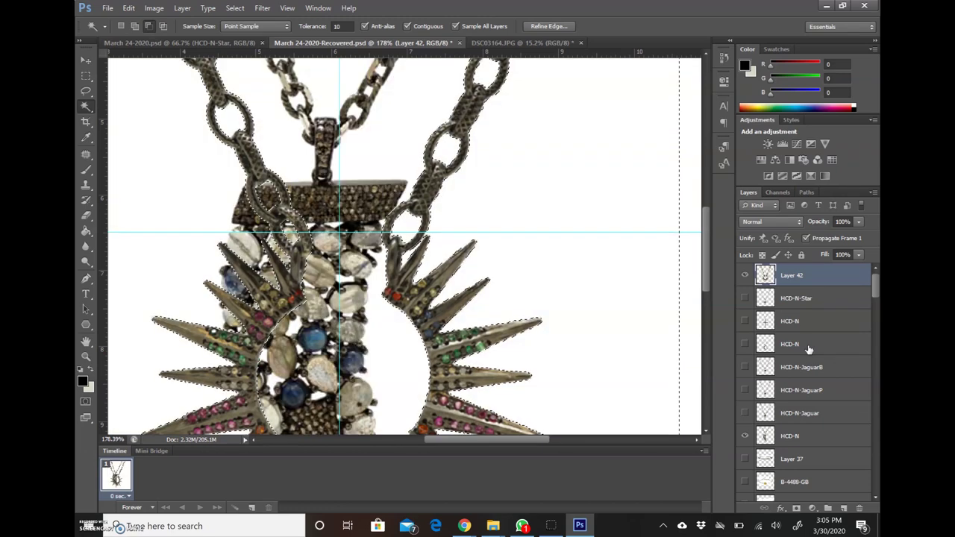
Step: Clear the current selection and zoom out to view the whole pendant
{"action": "left_click", "coordinate": [86, 77]}
{"action": "left_click", "coordinate": [163, 82]}
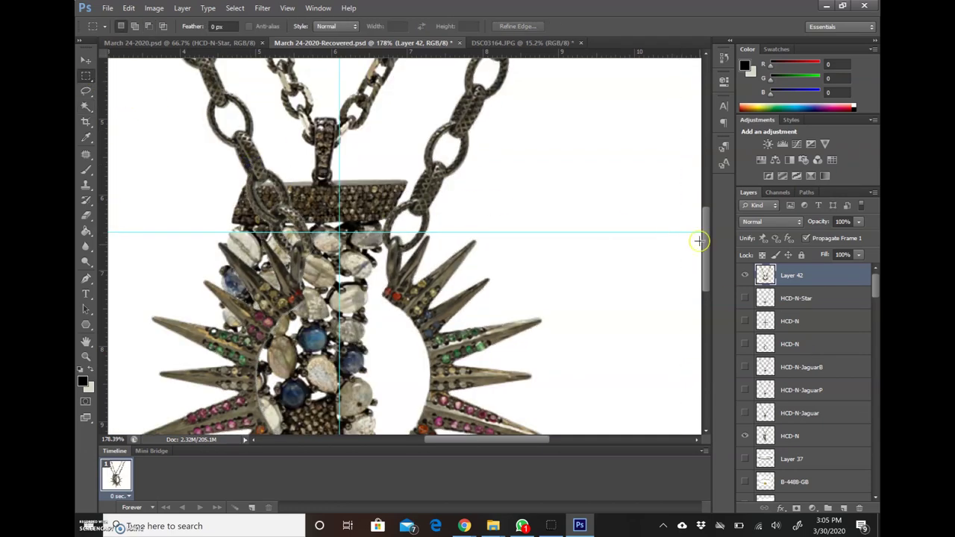
{"action": "left_click", "coordinate": [745, 436]}
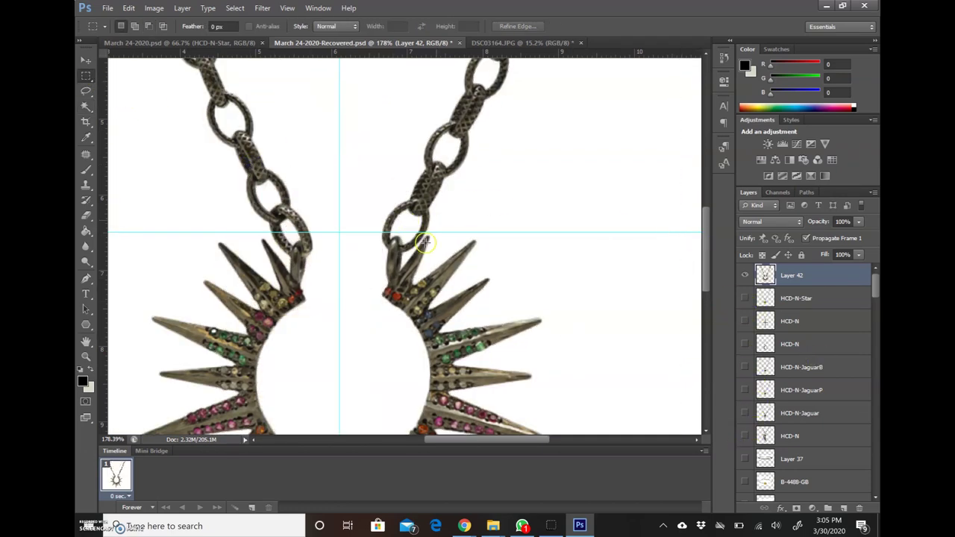
{"action": "key", "text": "z"}
{"action": "left_click", "coordinate": [245, 122], "text": "alt"}
{"action": "scroll", "coordinate": [463, 274], "scroll_direction": "down", "scroll_amount": 1}
{"action": "scroll", "coordinate": [502, 286], "scroll_direction": "up", "scroll_amount": 1}
{"action": "scroll", "coordinate": [502, 285], "scroll_direction": "up", "scroll_amount": 1}
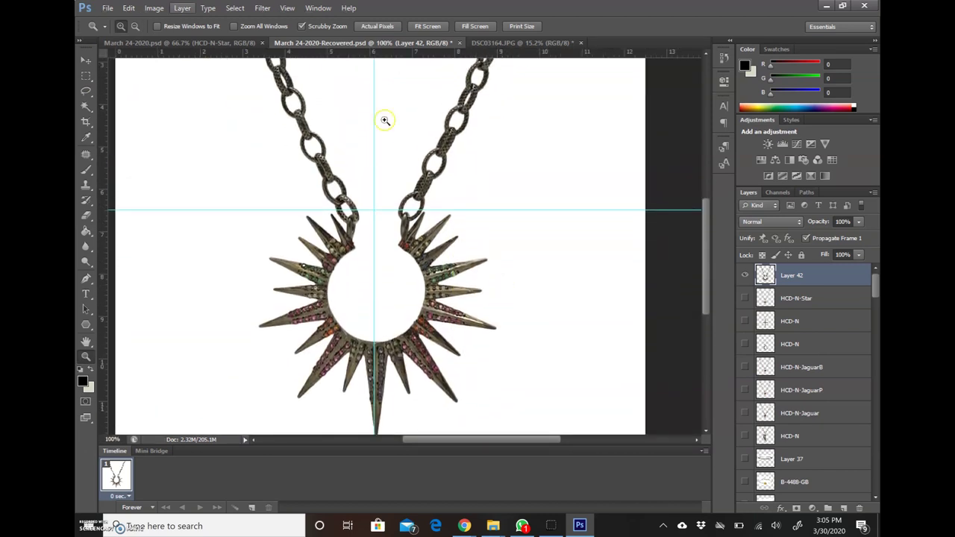
{"action": "left_click", "coordinate": [91, 59]}
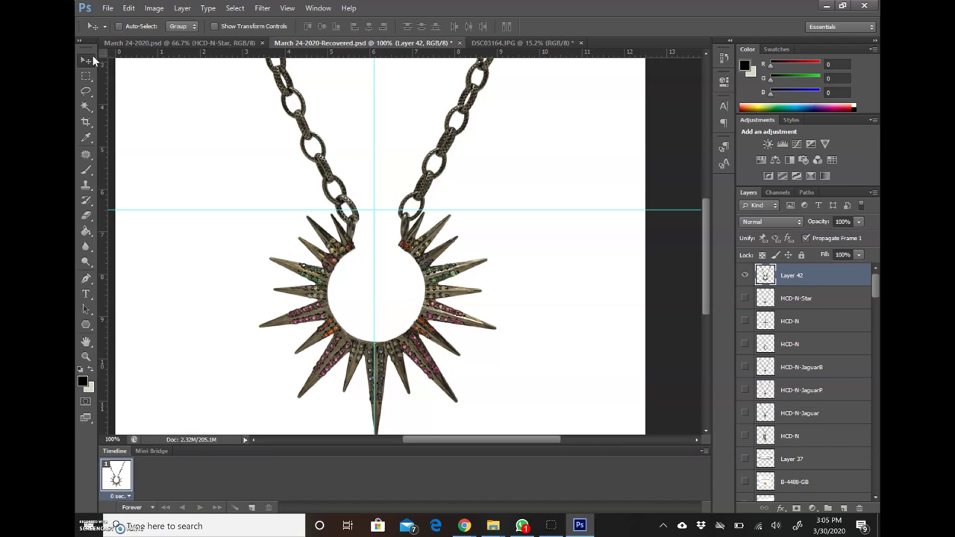
Step: Apply Levels at 17, 0.94 and 255 to deepen the pendant's metal and stones
{"action": "key", "text": "ctrl+l"}
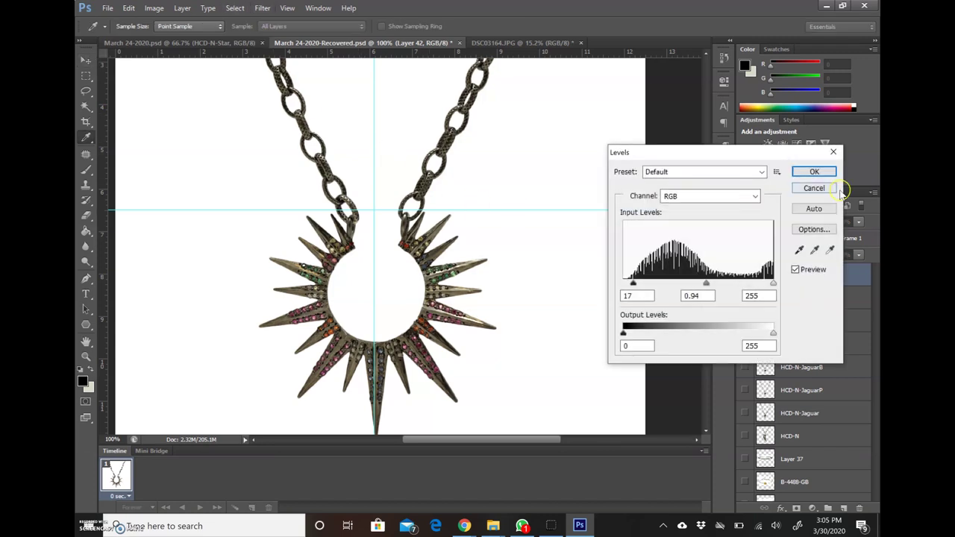
{"action": "left_click", "coordinate": [817, 172]}
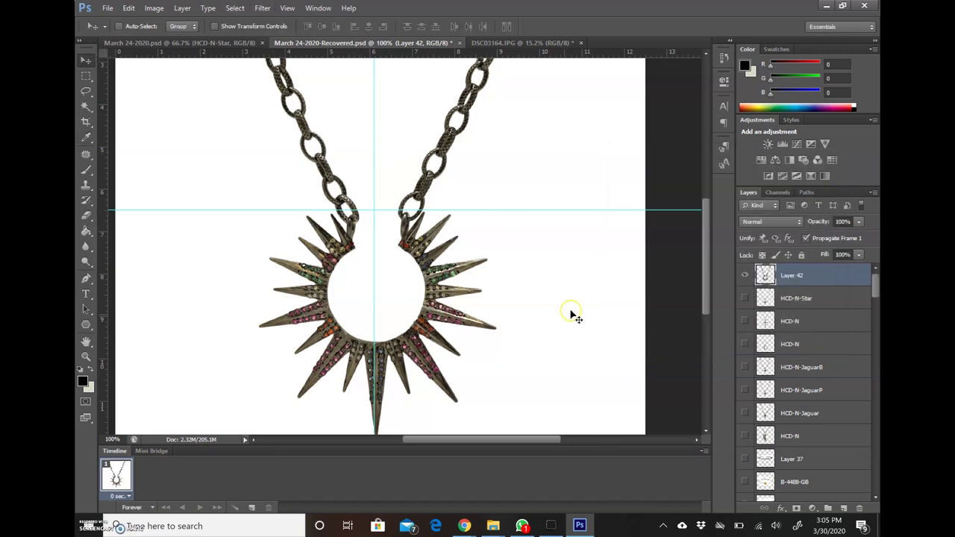
{"action": "key", "text": "z"}
{"action": "mouse_move", "coordinate": [341, 252]}
{"action": "left_mouse_down"}
{"action": "mouse_move", "coordinate": [414, 313]}
{"action": "mouse_move", "coordinate": [385, 238]}
{"action": "left_mouse_up"}
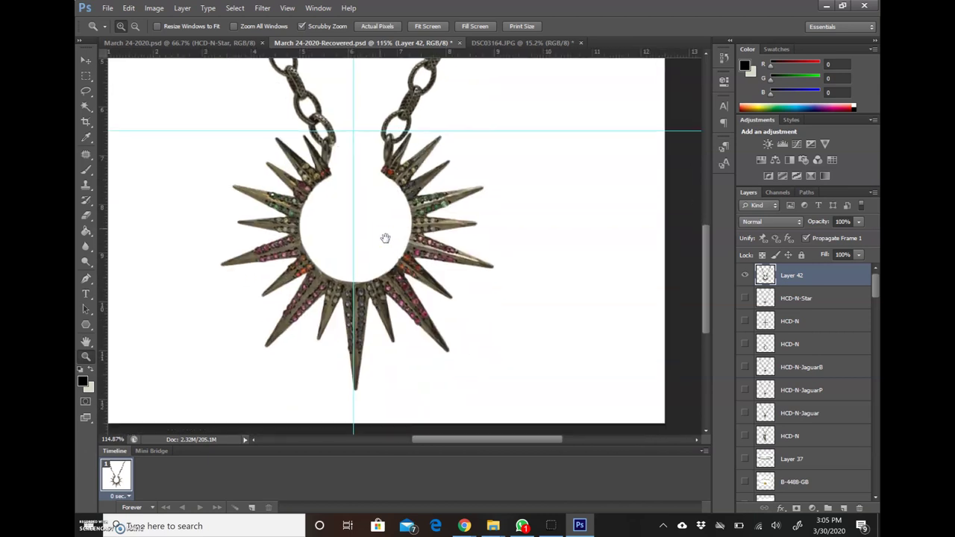
{"action": "left_click", "coordinate": [85, 63]}
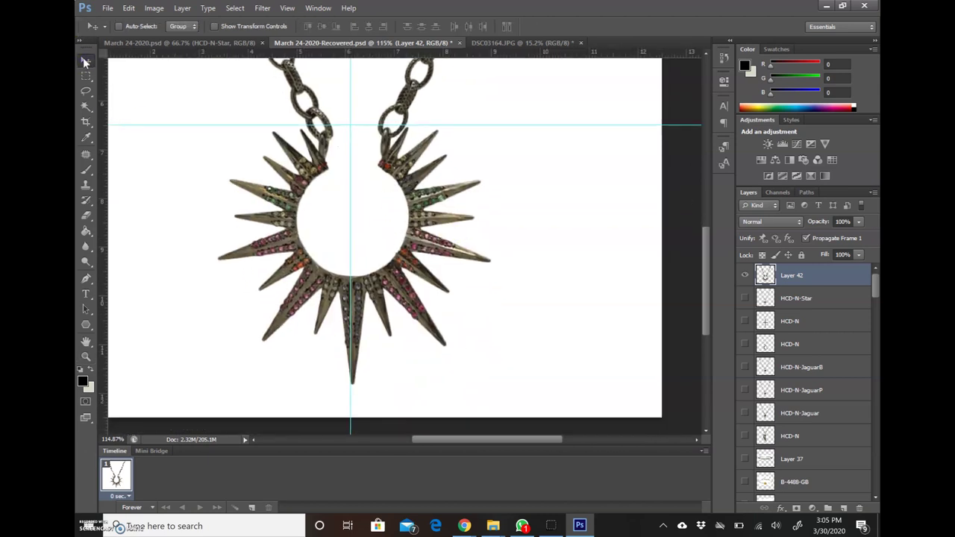
{"action": "key", "text": "ctrl+l"}
{"action": "left_click", "coordinate": [824, 173]}
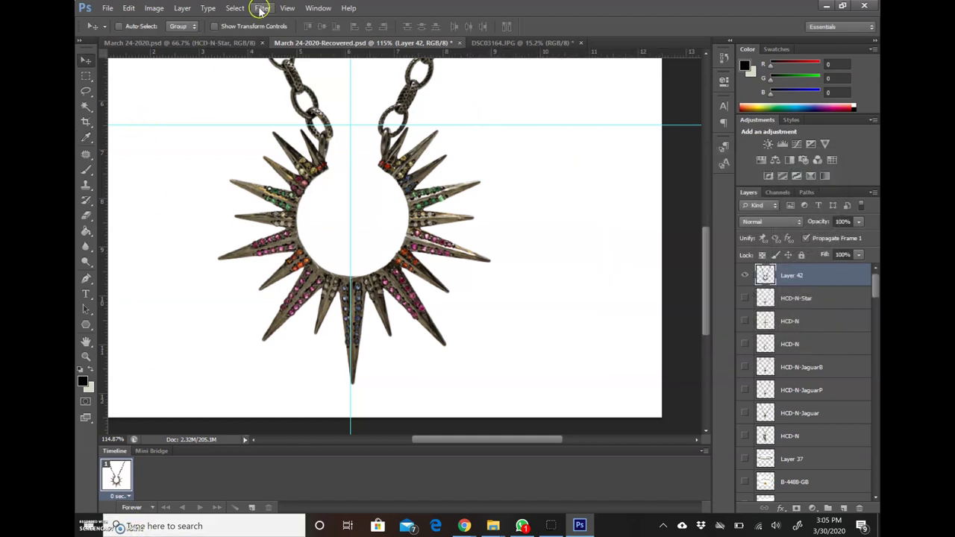
{"action": "left_click", "coordinate": [154, 8]}
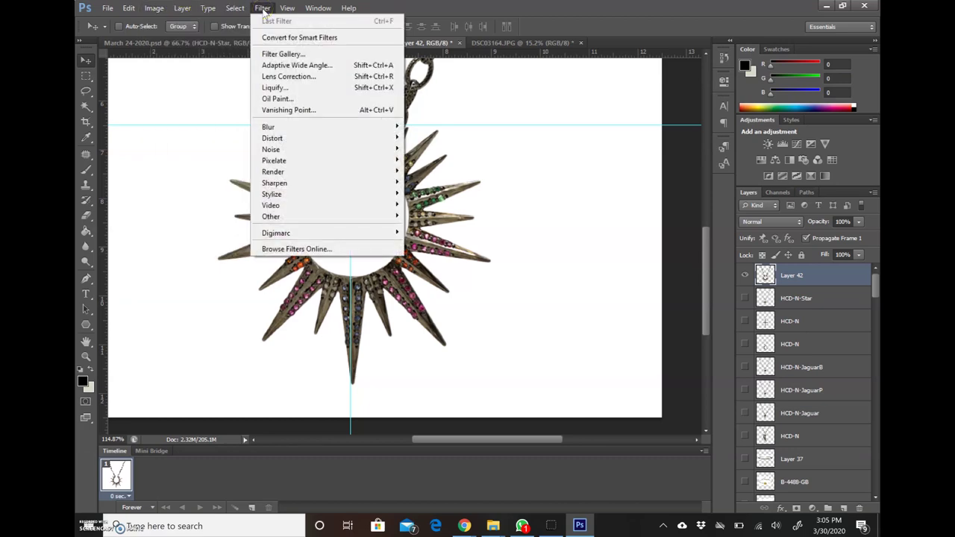
Step: Find and open the Brightness/Contrast adjustment under Image > Adjustments
{"action": "left_click", "coordinate": [296, 38]}
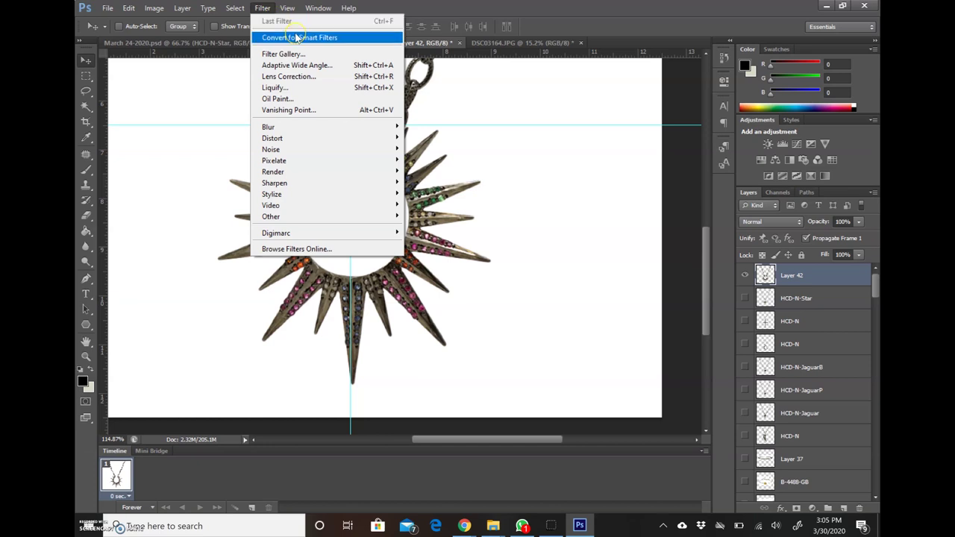
{"action": "left_click", "coordinate": [236, 9]}
{"action": "left_click", "coordinate": [210, 9]}
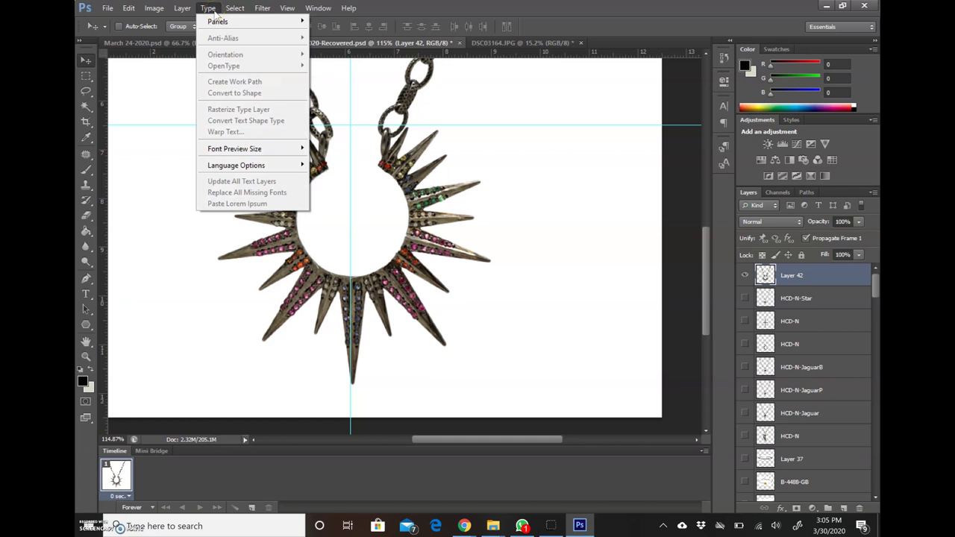
{"action": "left_click", "coordinate": [183, 9]}
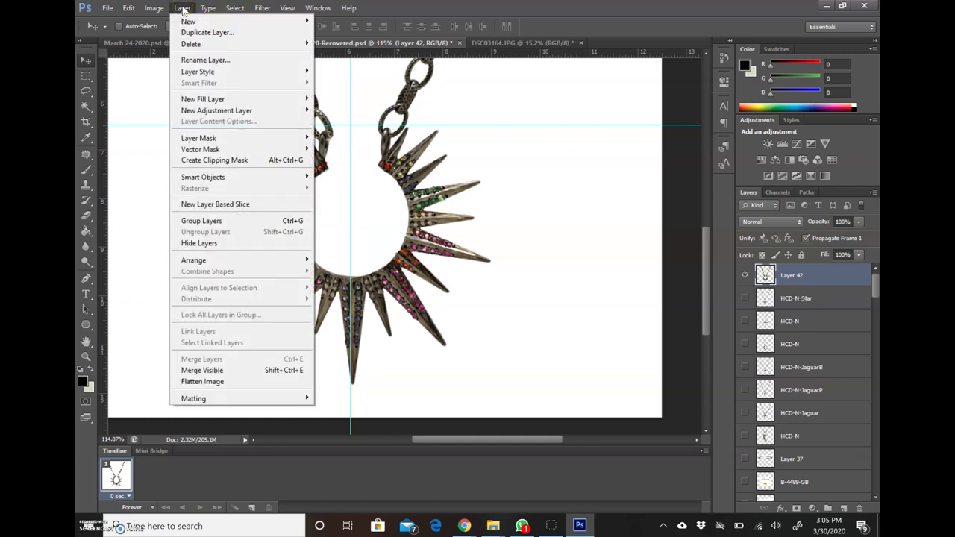
{"action": "left_click", "coordinate": [153, 9]}
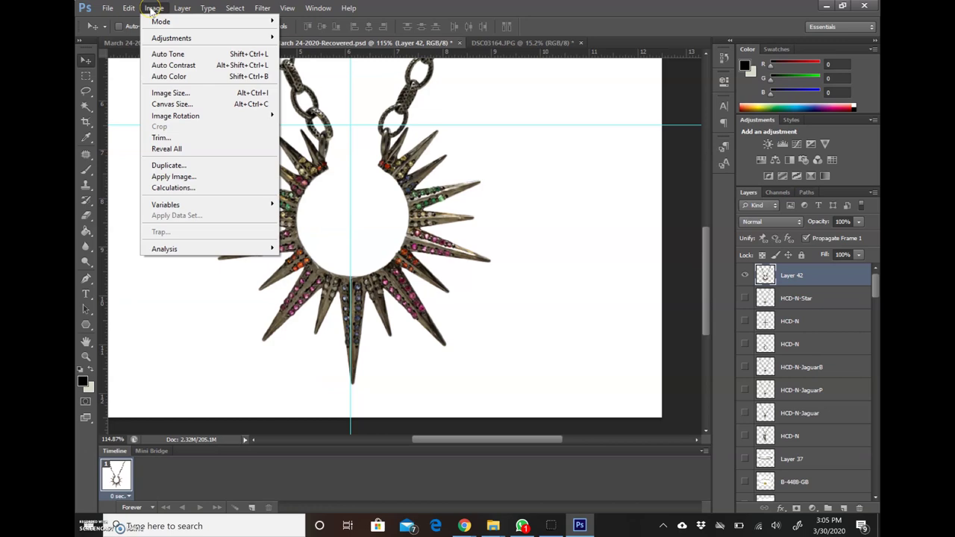
{"action": "left_click", "coordinate": [182, 38]}
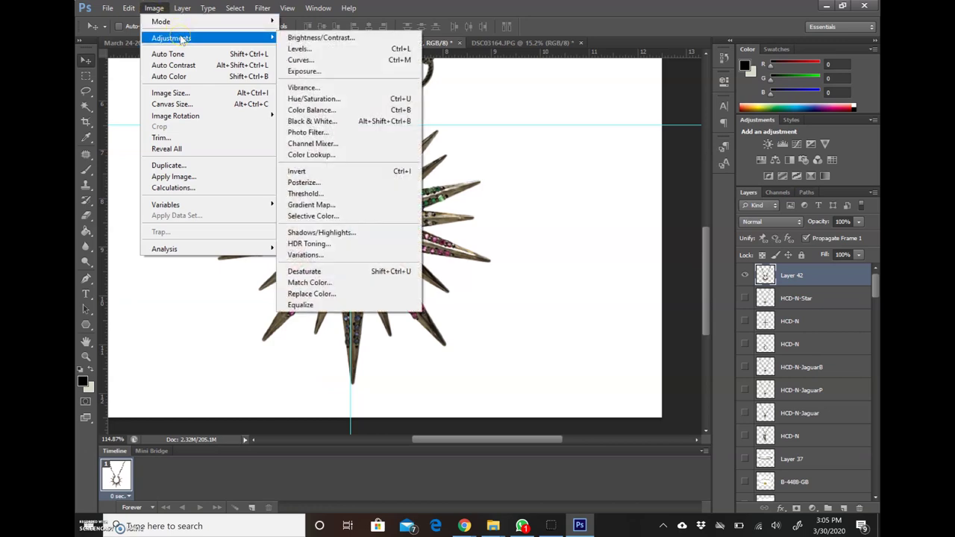
{"action": "left_click", "coordinate": [321, 38]}
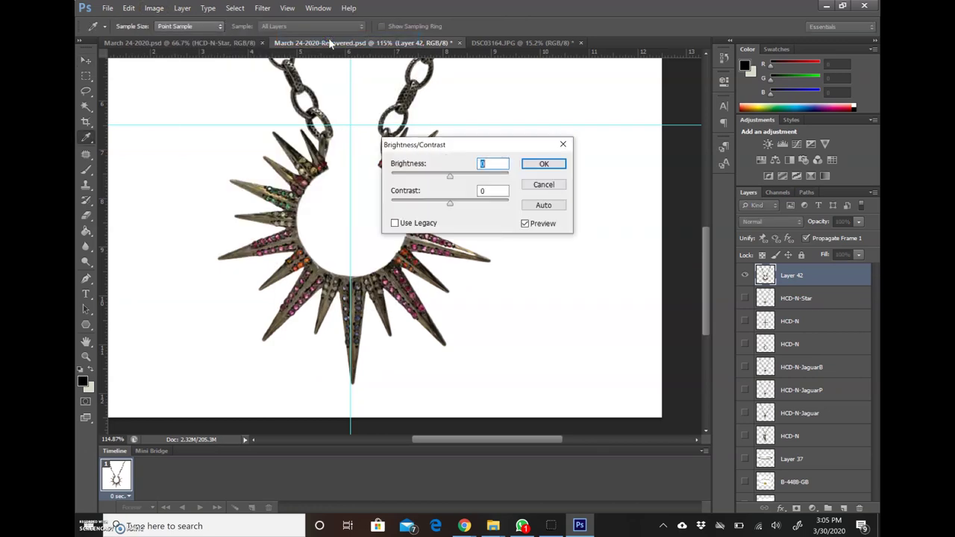
Step: Set Brightness to 6 with a slight contrast boost and apply it
{"action": "left_click_drag", "start_coordinate": [467, 145], "coordinate": [601, 146]}
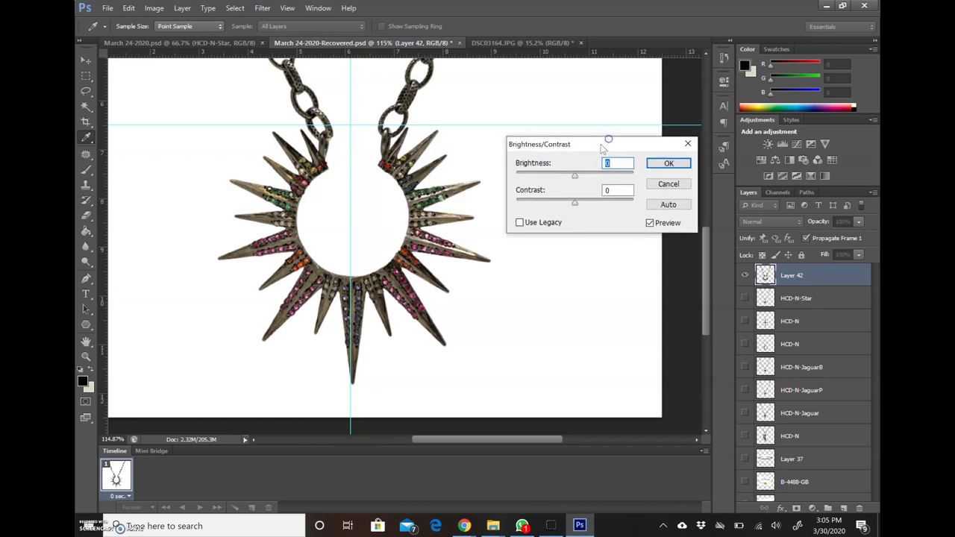
{"action": "left_click_drag", "start_coordinate": [576, 178], "coordinate": [573, 182]}
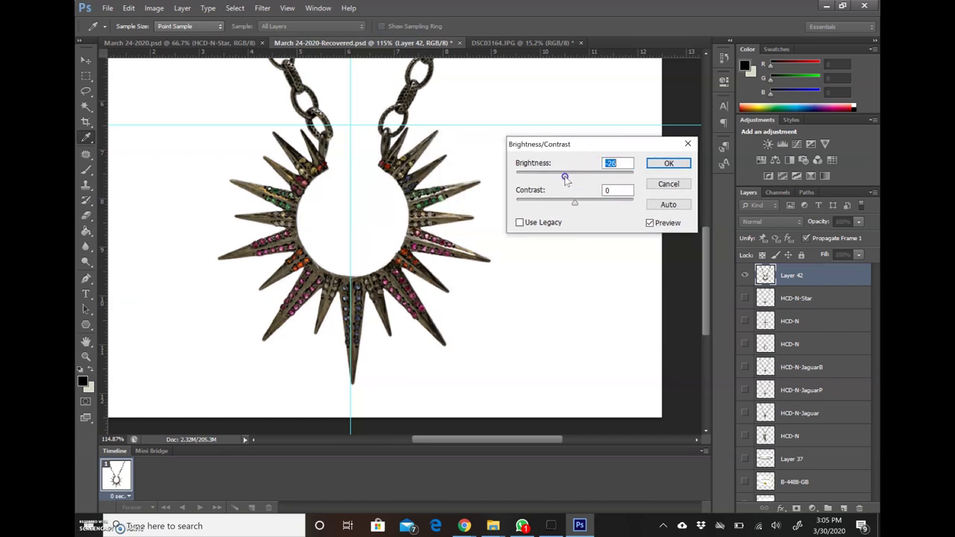
{"action": "left_click", "coordinate": [572, 179]}
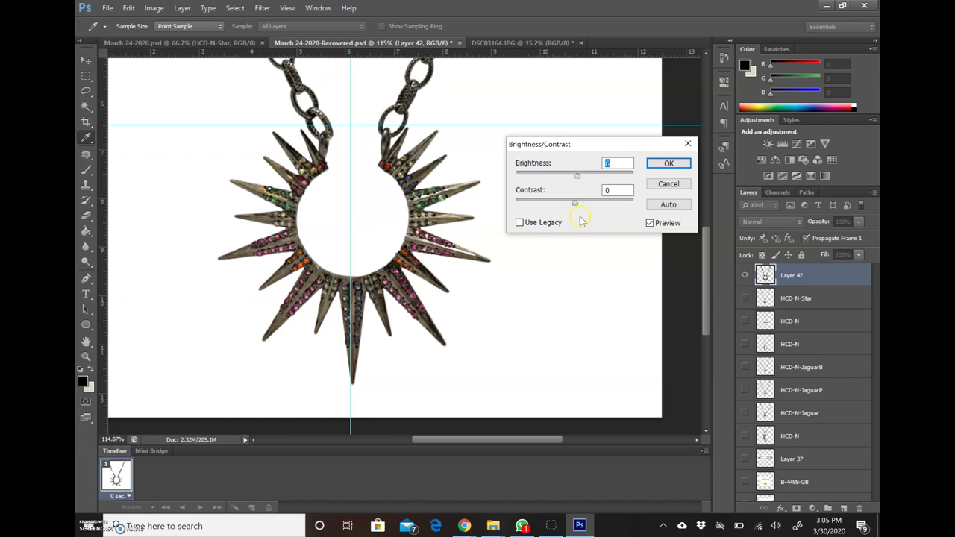
{"action": "left_click", "coordinate": [577, 204]}
{"action": "mouse_move", "coordinate": [578, 210]}
{"action": "left_mouse_down"}
{"action": "mouse_move", "coordinate": [589, 210]}
{"action": "mouse_move", "coordinate": [577, 211]}
{"action": "left_mouse_up"}
{"action": "left_click", "coordinate": [669, 163]}
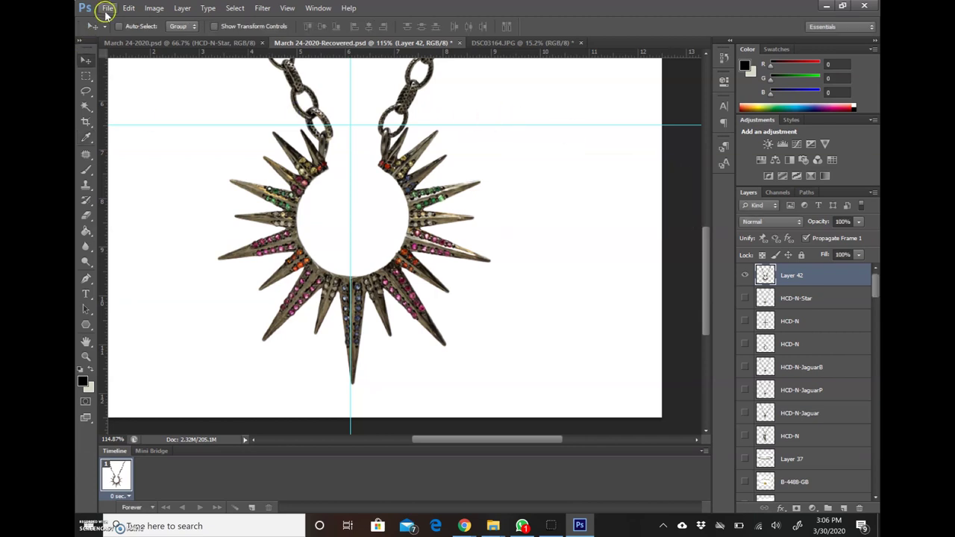
Step: Save for Web as a quality-60 JPEG 'CZ Spike Sun Necklace' in March 03 2020
{"action": "key", "text": "ctrl+minus"}
{"action": "key", "text": "ctrl+minus"}
{"action": "left_click", "coordinate": [103, 9]}
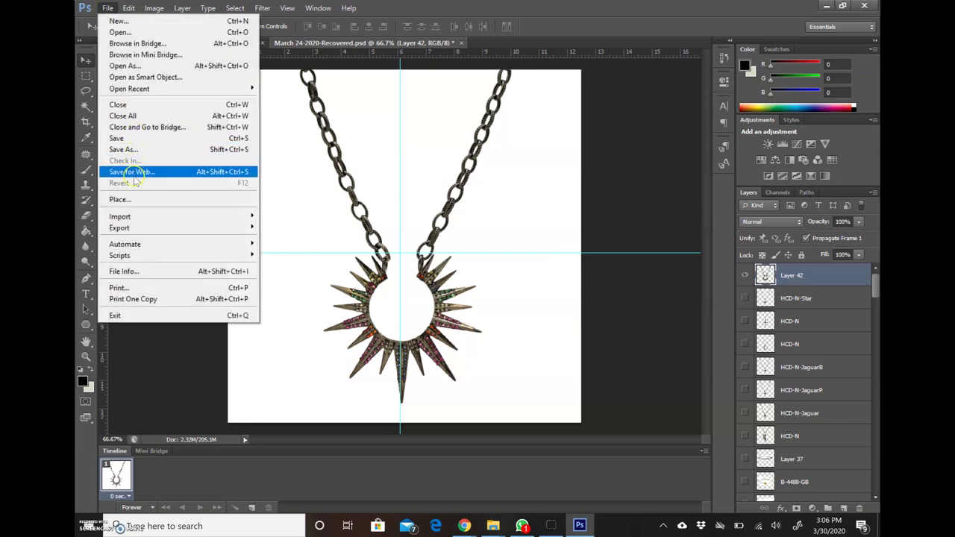
{"action": "left_click", "coordinate": [133, 173]}
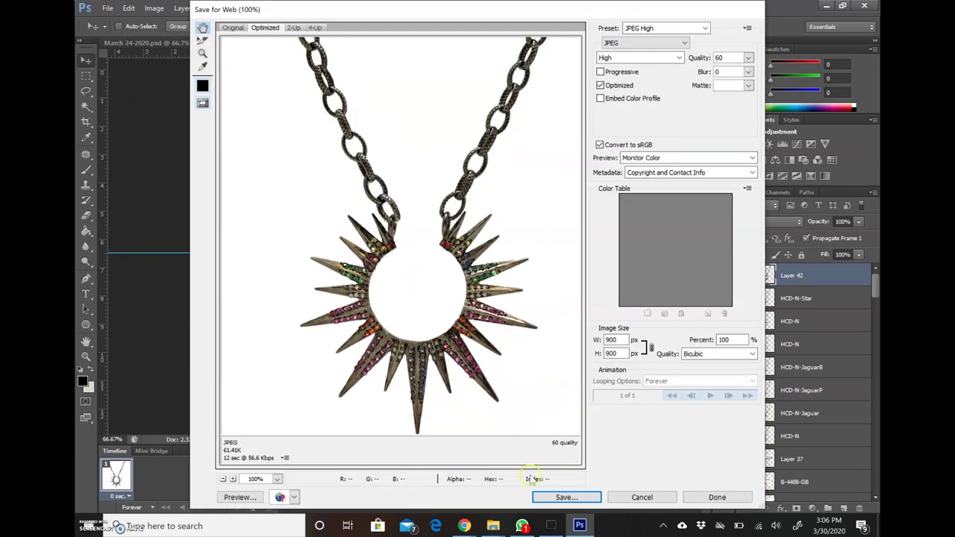
{"action": "left_click", "coordinate": [560, 497]}
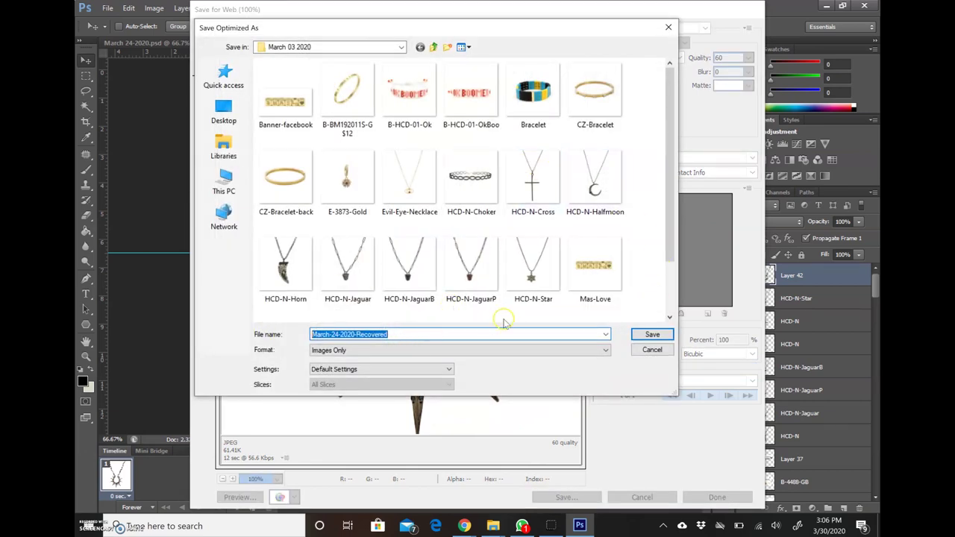
{"action": "type", "text": "Spk"}
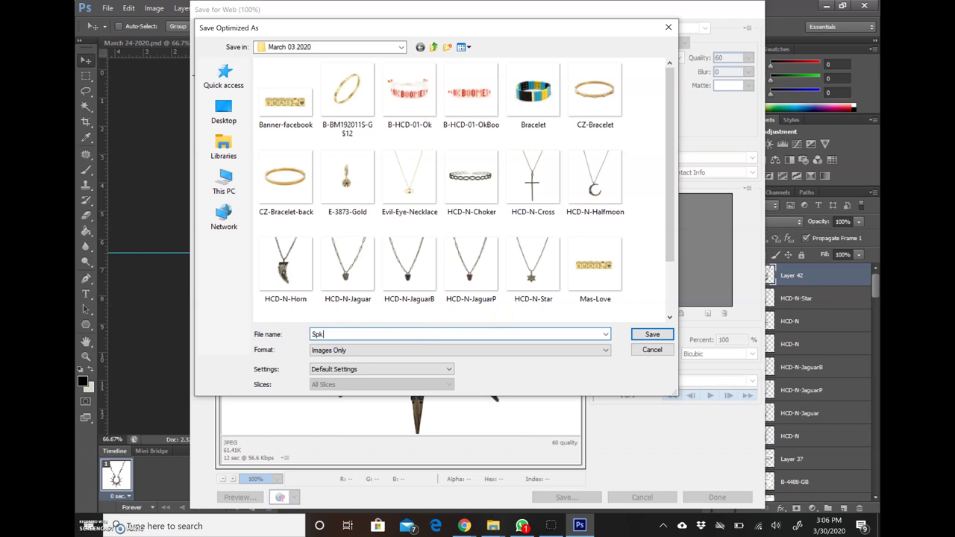
{"action": "type", "text": "CZ Spike Sun Necklace"}
{"action": "key", "text": "Return"}
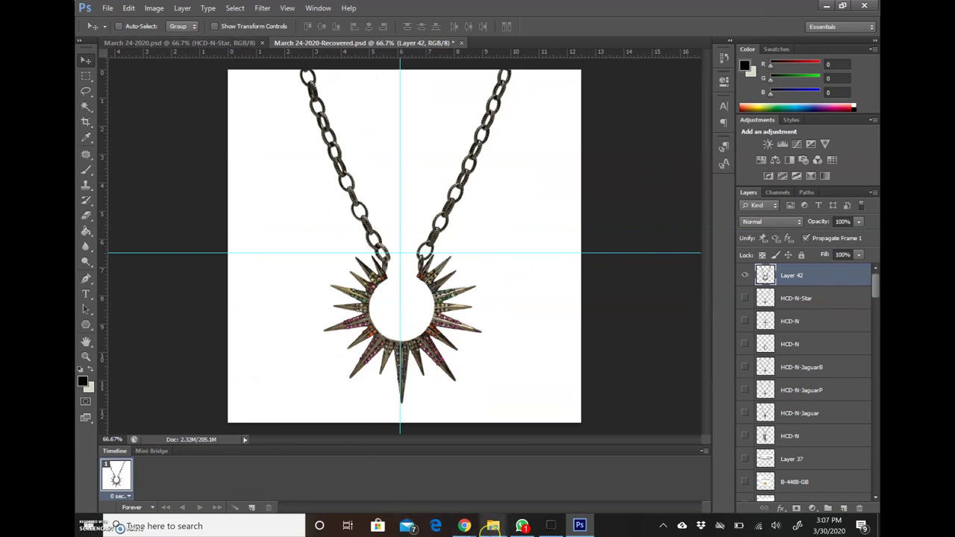
{"action": "left_click", "coordinate": [553, 528]}
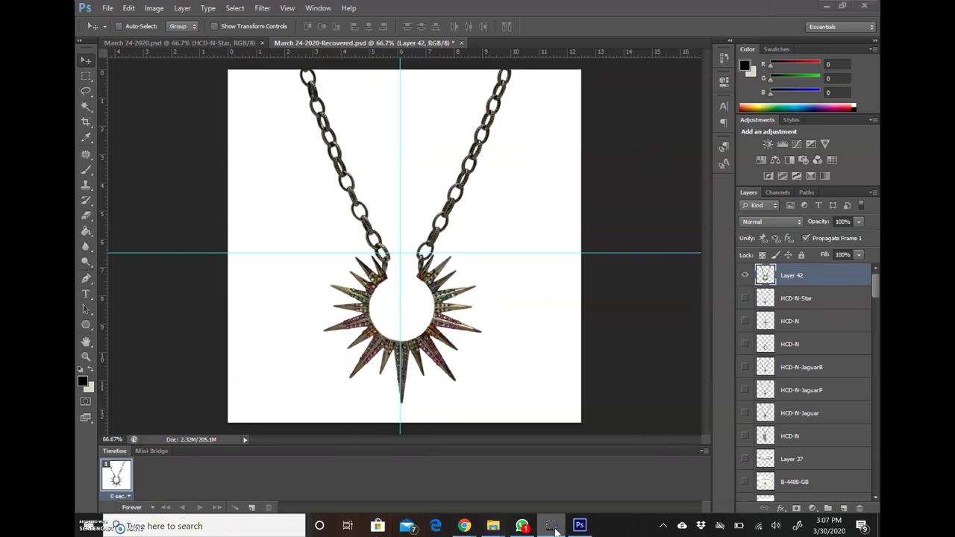